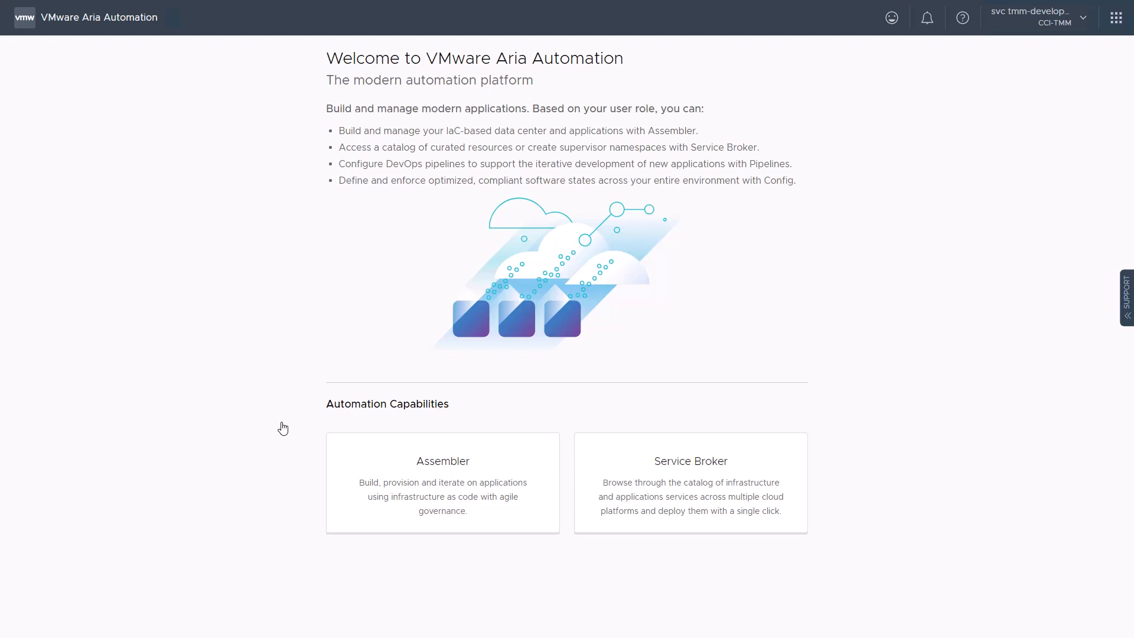
- Open Service Broker and select the supervisor project
click(677, 501)
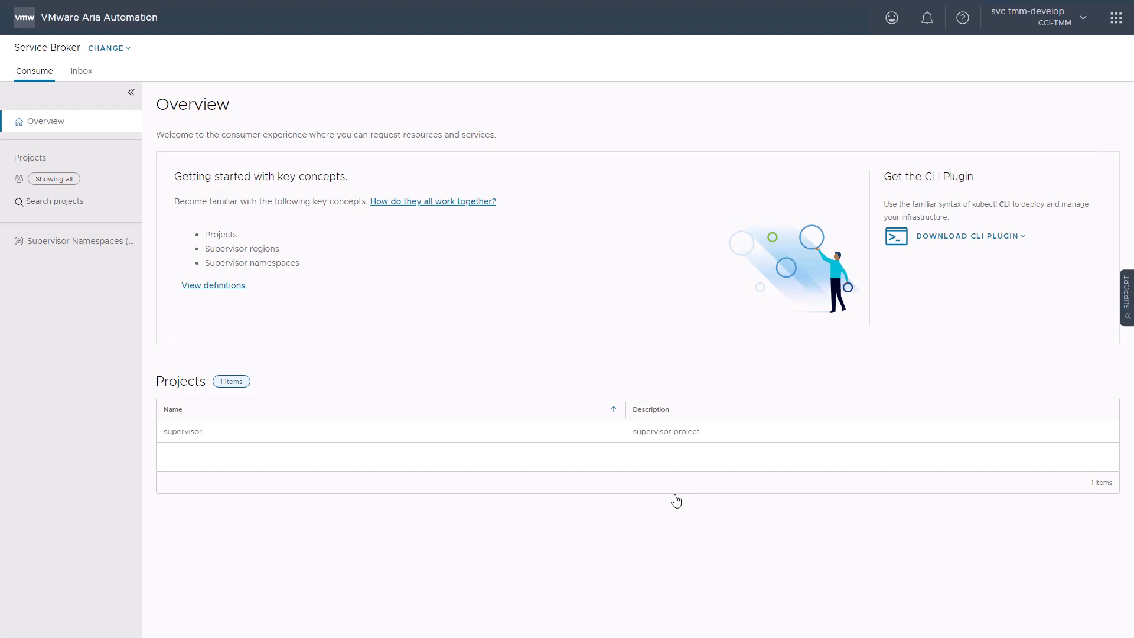
click(52, 205)
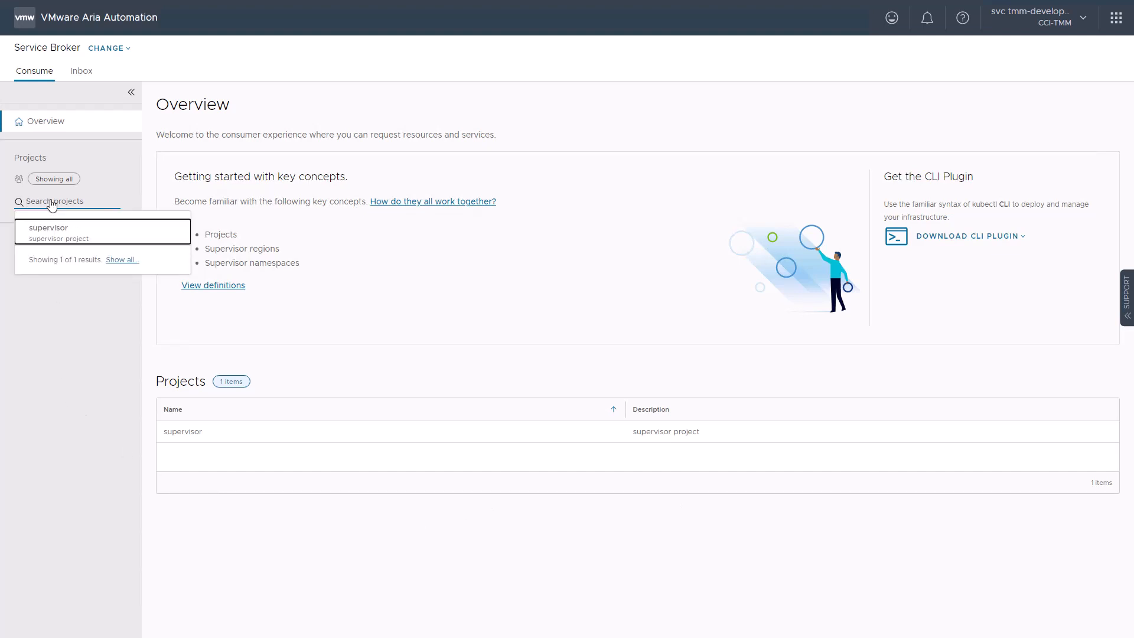
click(46, 232)
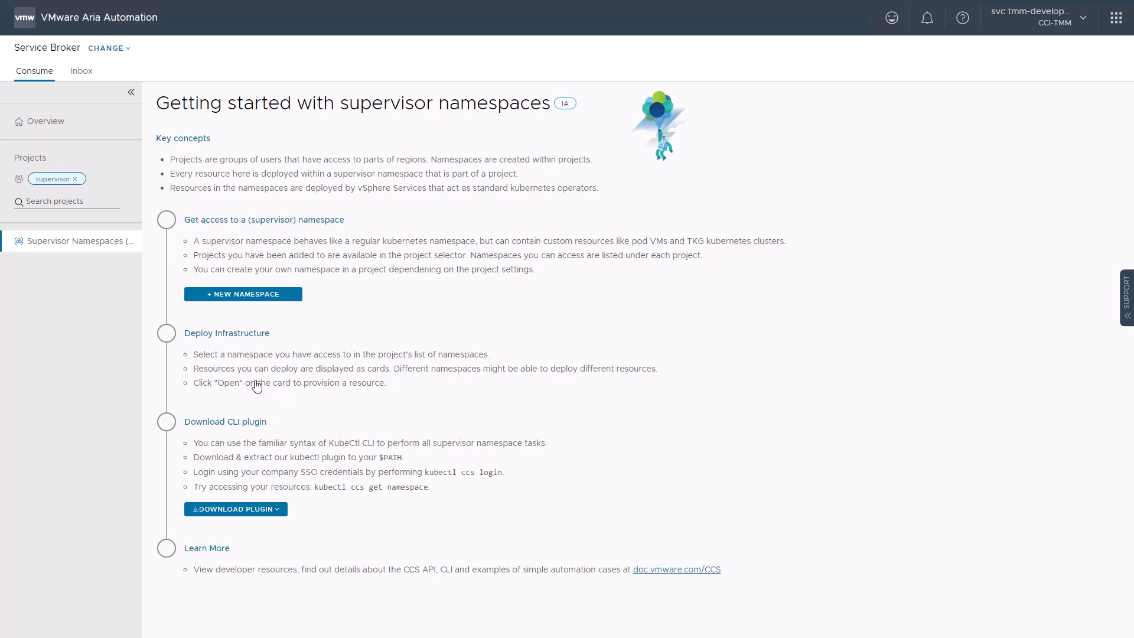
- Create a supervisor namespace named open-cart from the basic class in the onprem region, and refresh its status
click(244, 296)
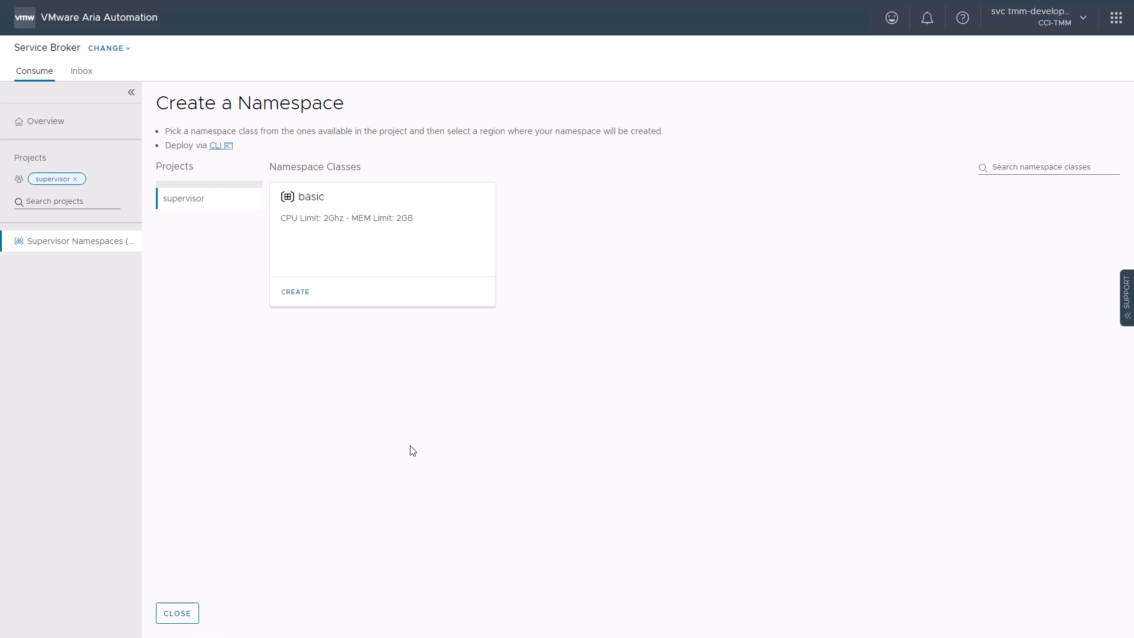
click(295, 291)
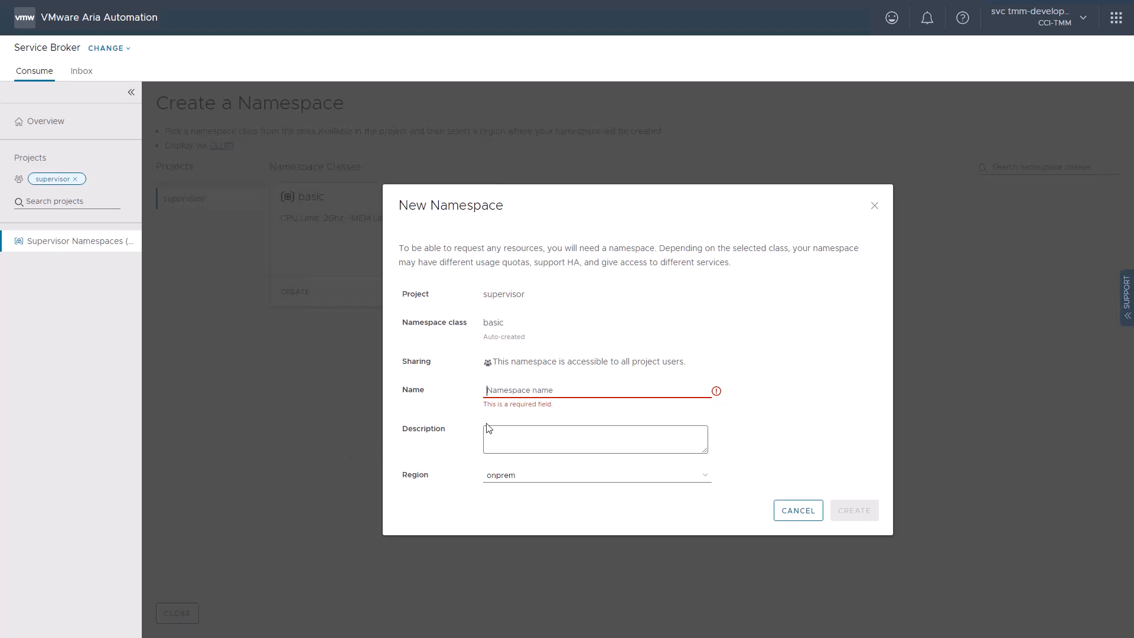
text(open-cart)
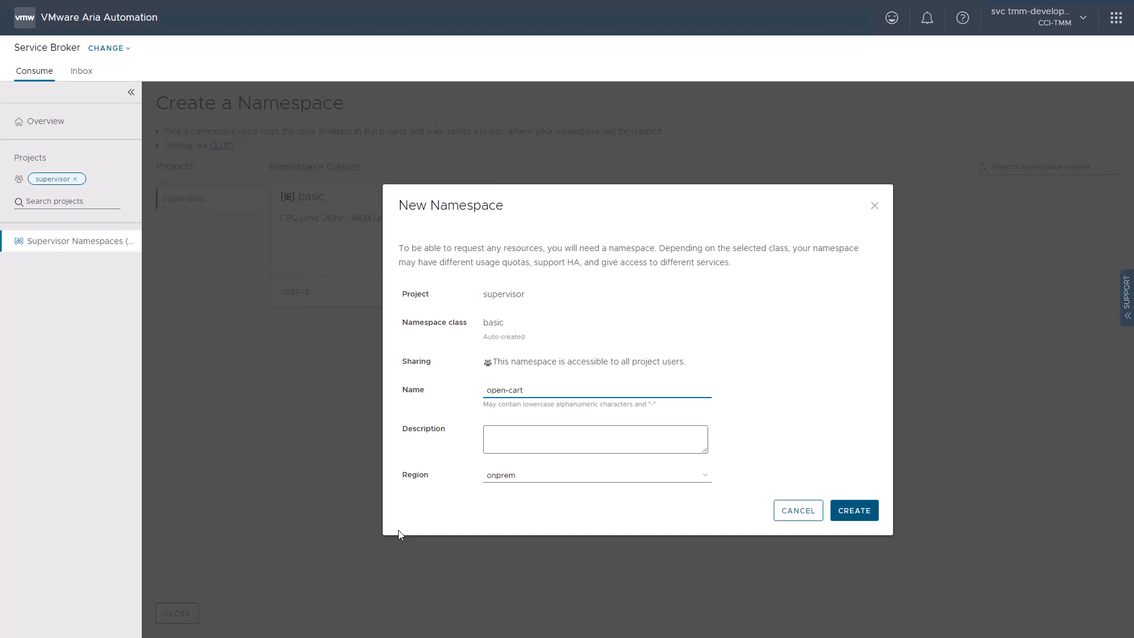
click(849, 520)
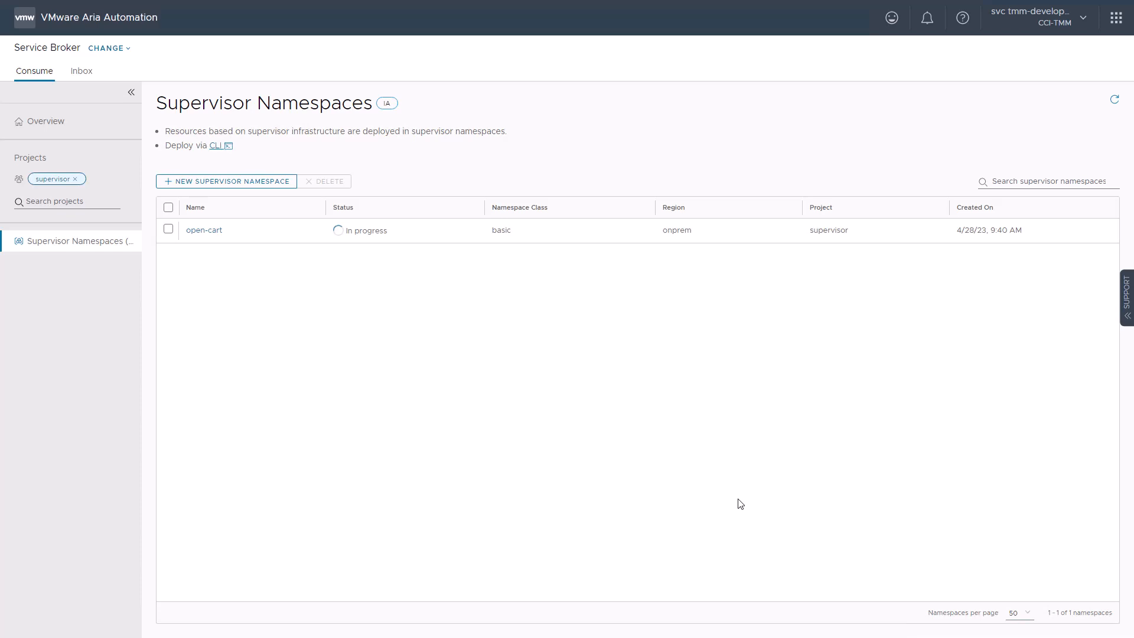
click(1114, 99)
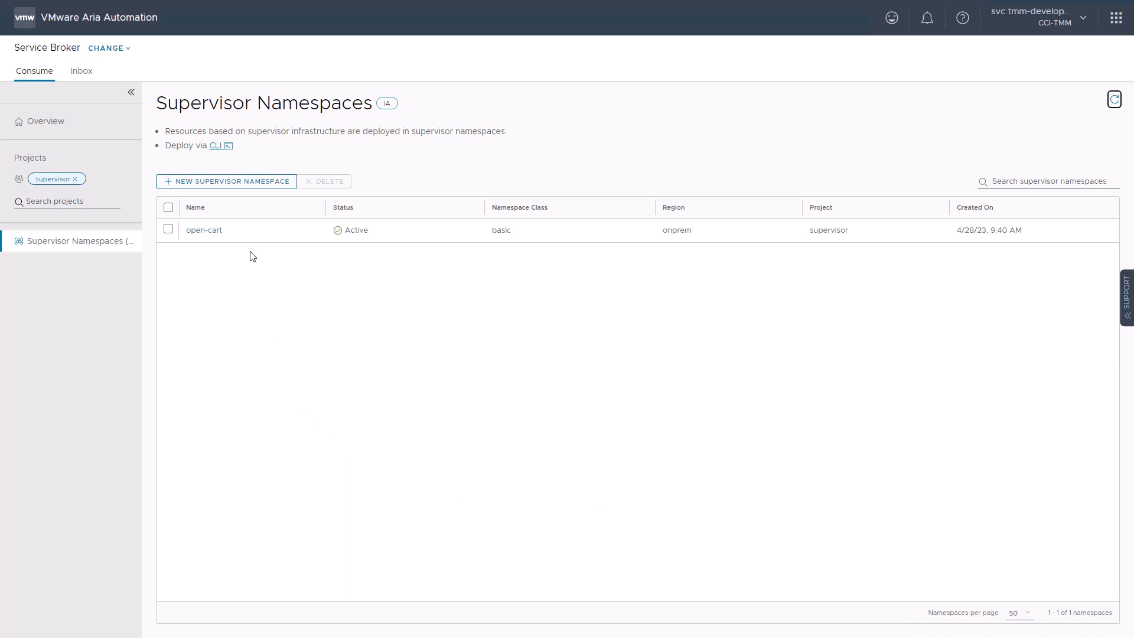
- Start a new virtual machine in the open-cart namespace, named oc-mysql-vm and based on the ubuntu-18.04-server-cloudimg-amd64 image
click(208, 230)
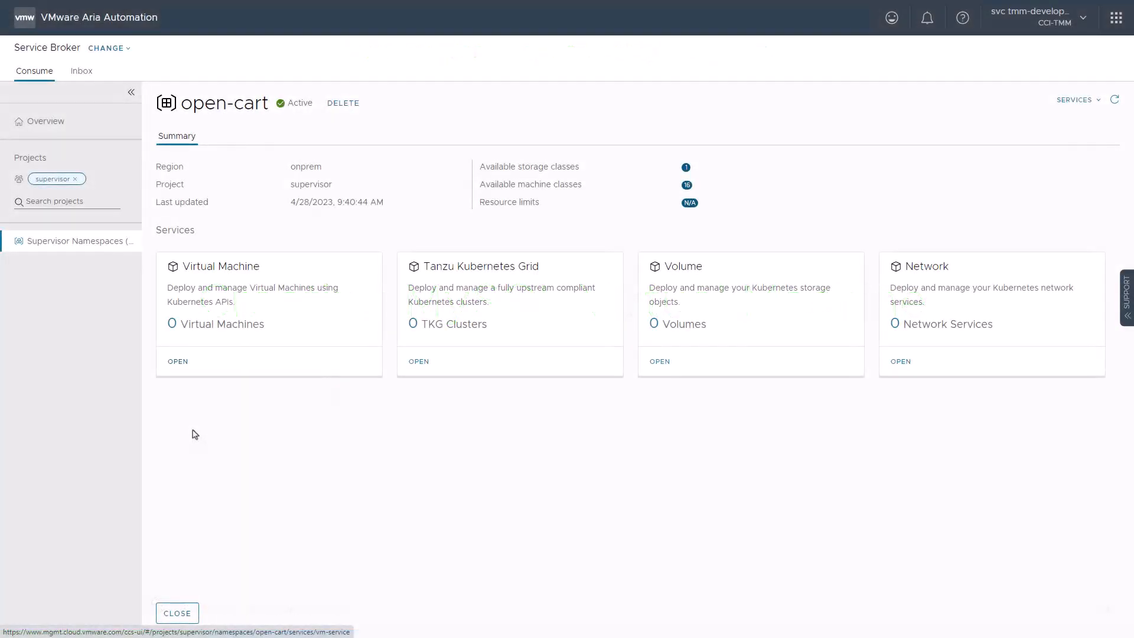
click(178, 362)
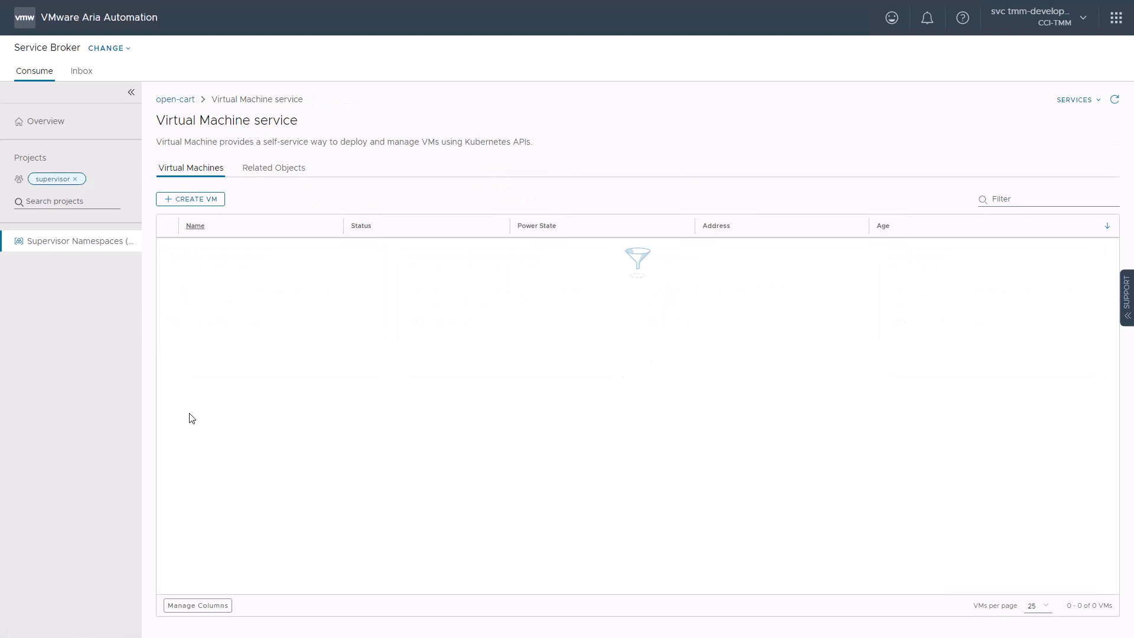
click(177, 201)
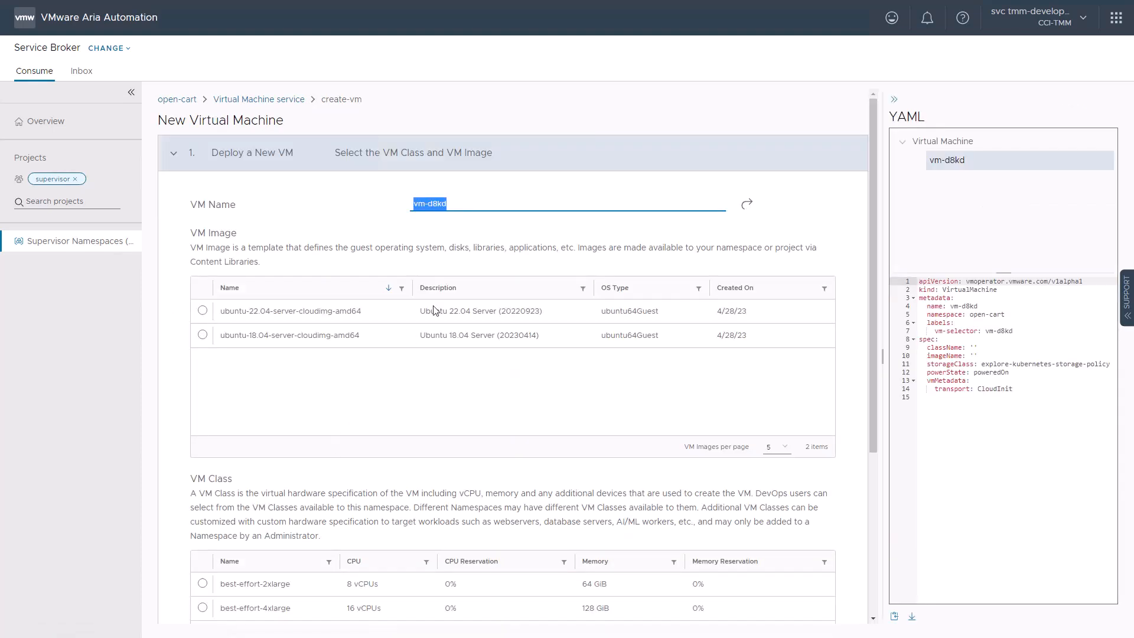
text(oc-mysql-vm)
click(202, 335)
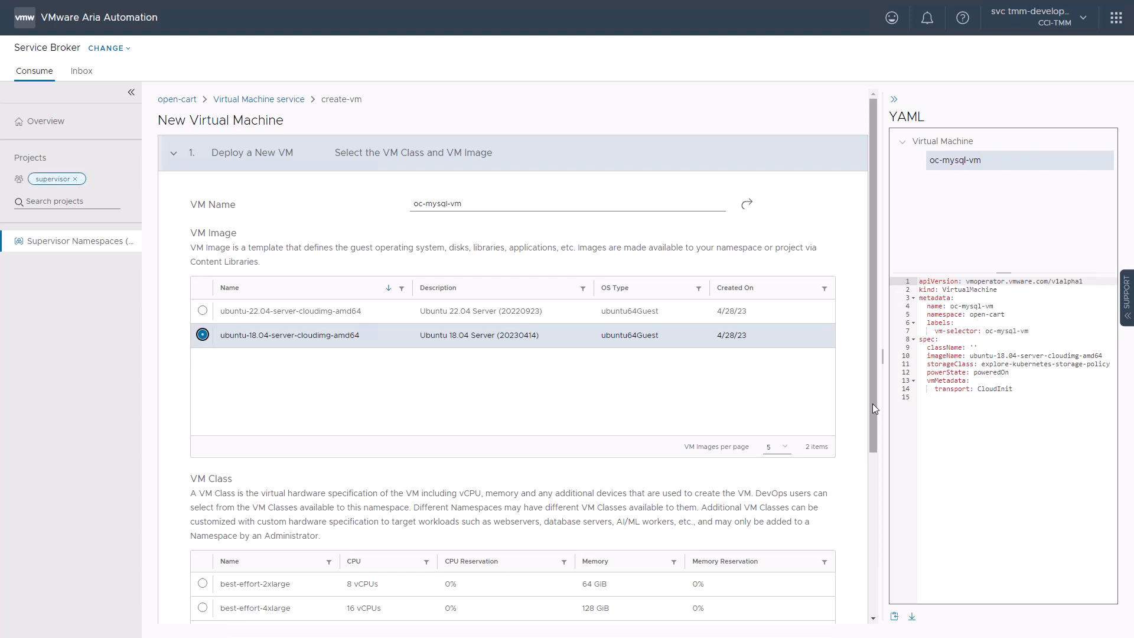
- Assign the best-effort-small VM class to the new virtual machine
scroll(875, 407, down, 4)
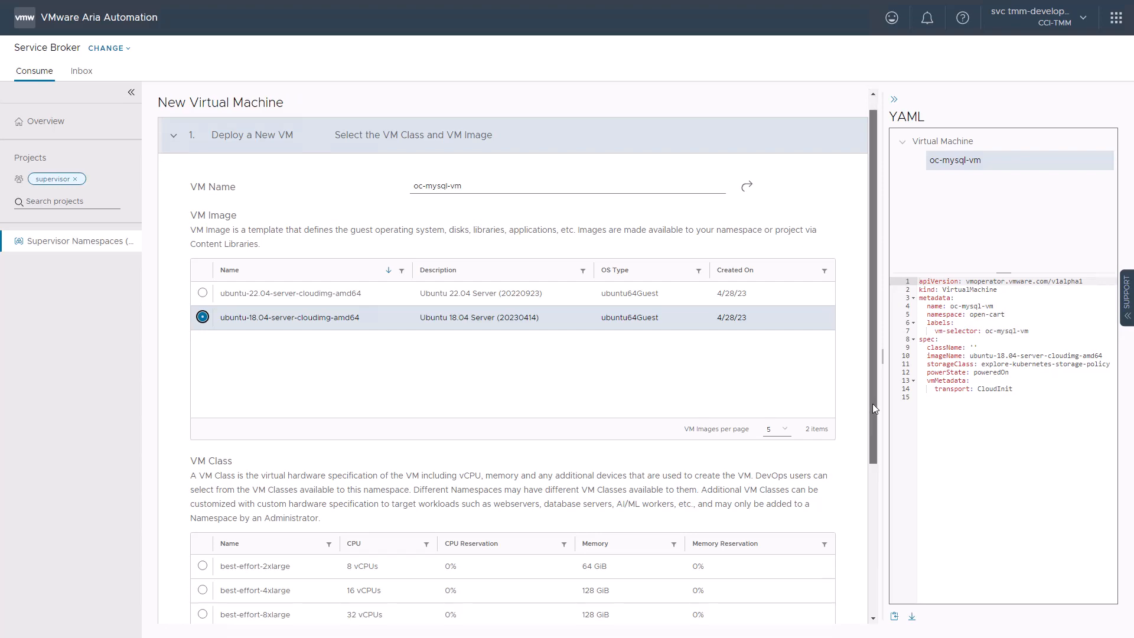
click(806, 476)
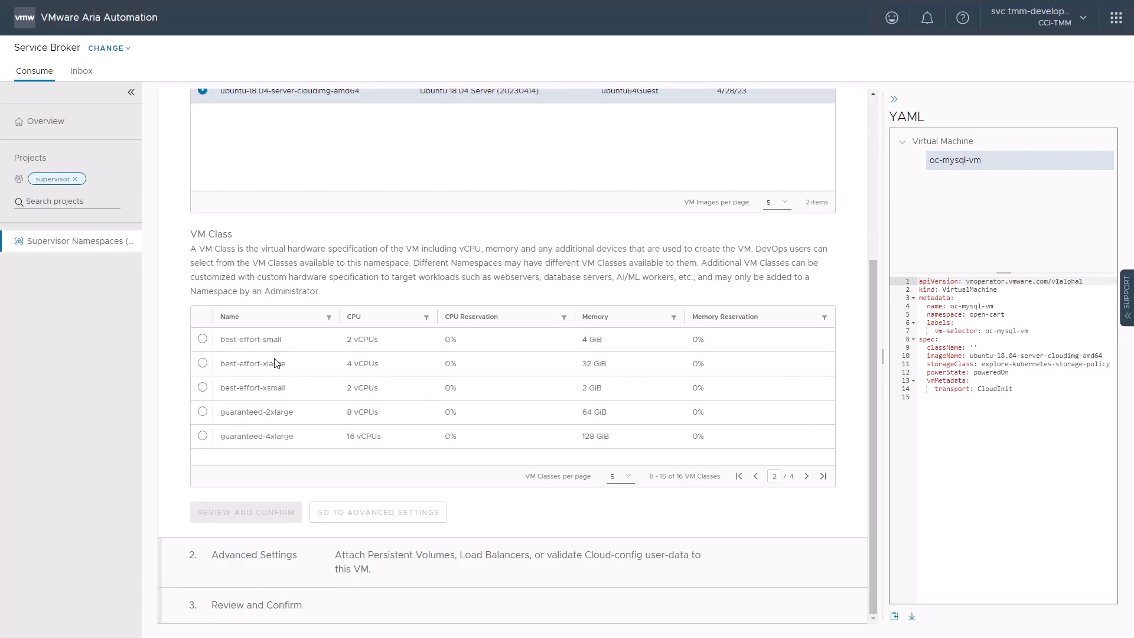
click(202, 341)
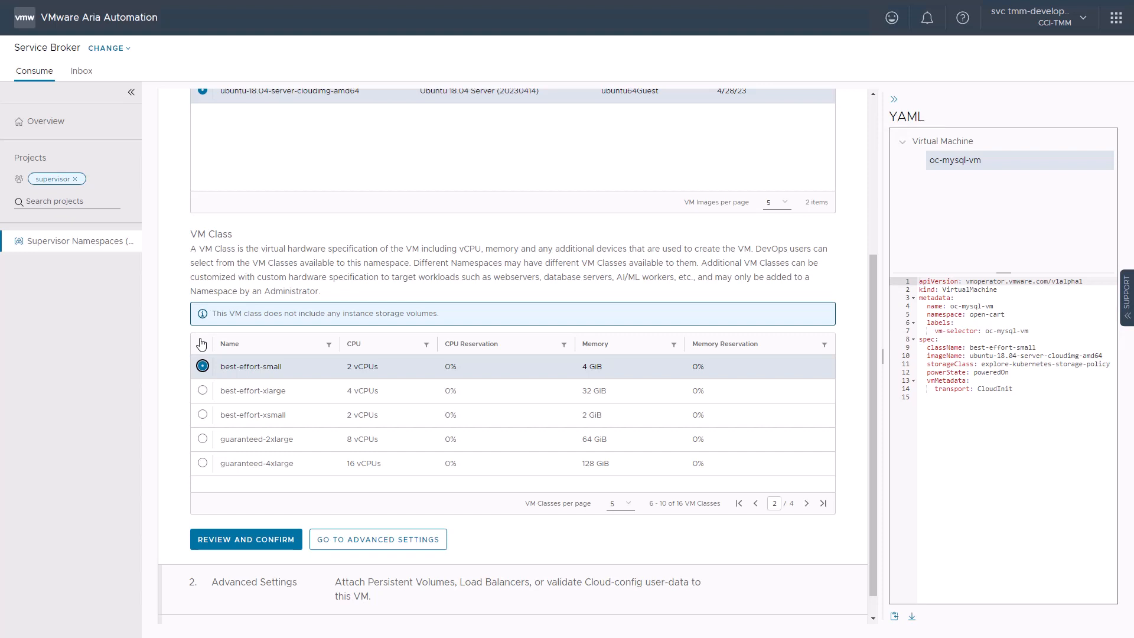
- In the VM's advanced settings, add a load balancer port named mysql using TCP, port 3306 and target 3306
click(363, 551)
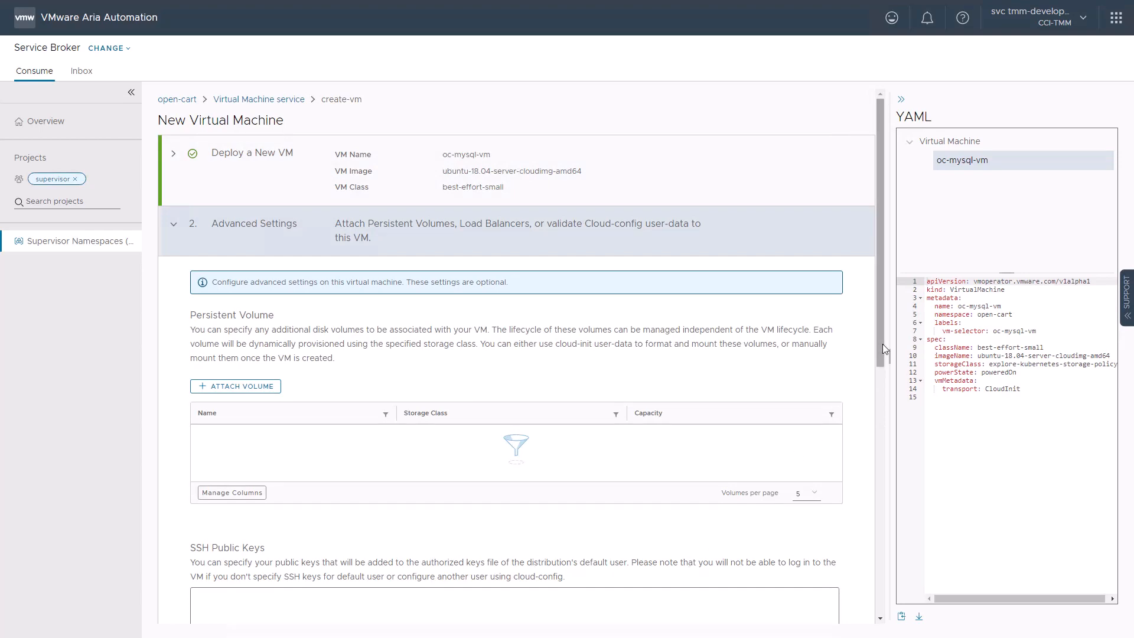
scroll(819, 389, down, 8)
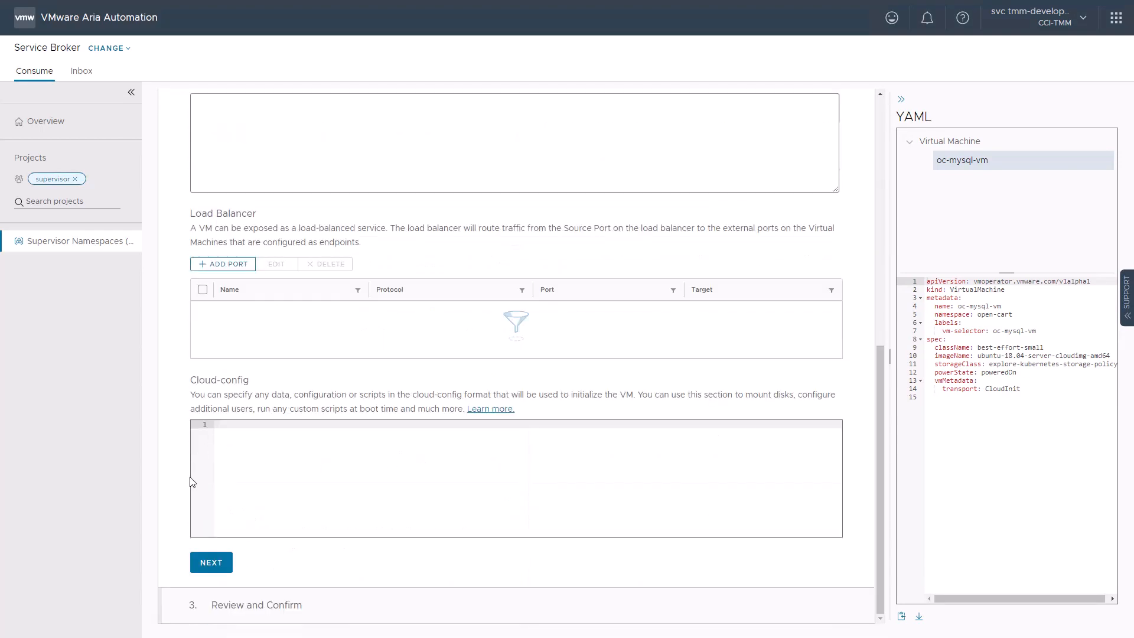
click(219, 264)
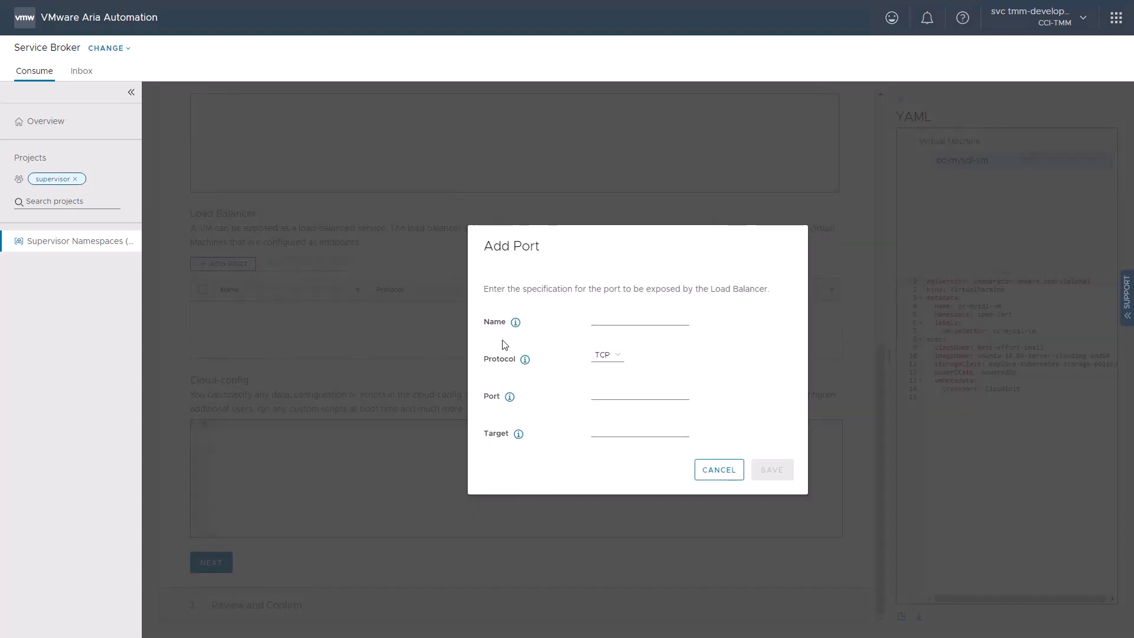
click(611, 317)
text(mysql)
key(Tab)
text(3306)
key(Tab)
text(3306)
click(771, 470)
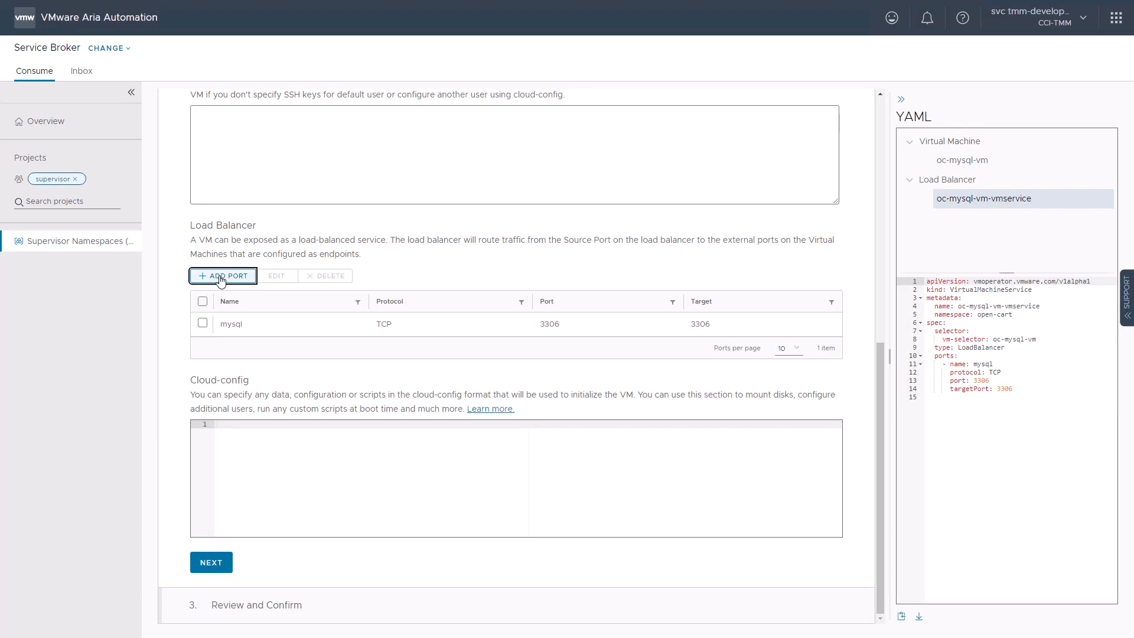
- Add a second load balancer port named ssh using TCP, port 22 and target 22
click(220, 280)
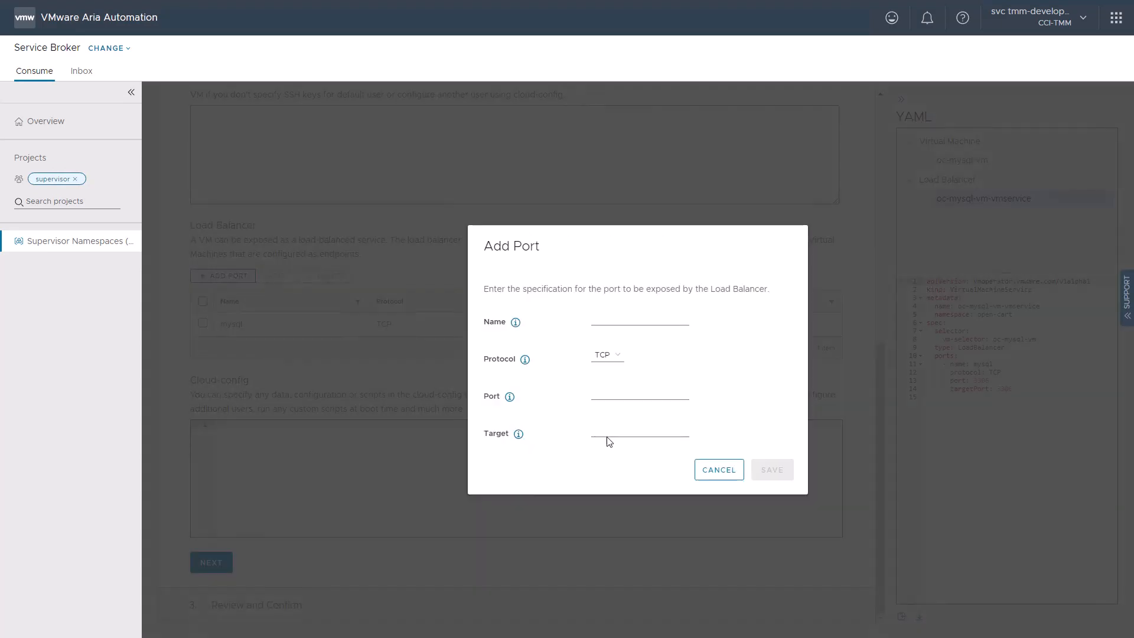
click(630, 321)
text(ssh)
key(Tab)
text(22)
key(Tab)
text(22)
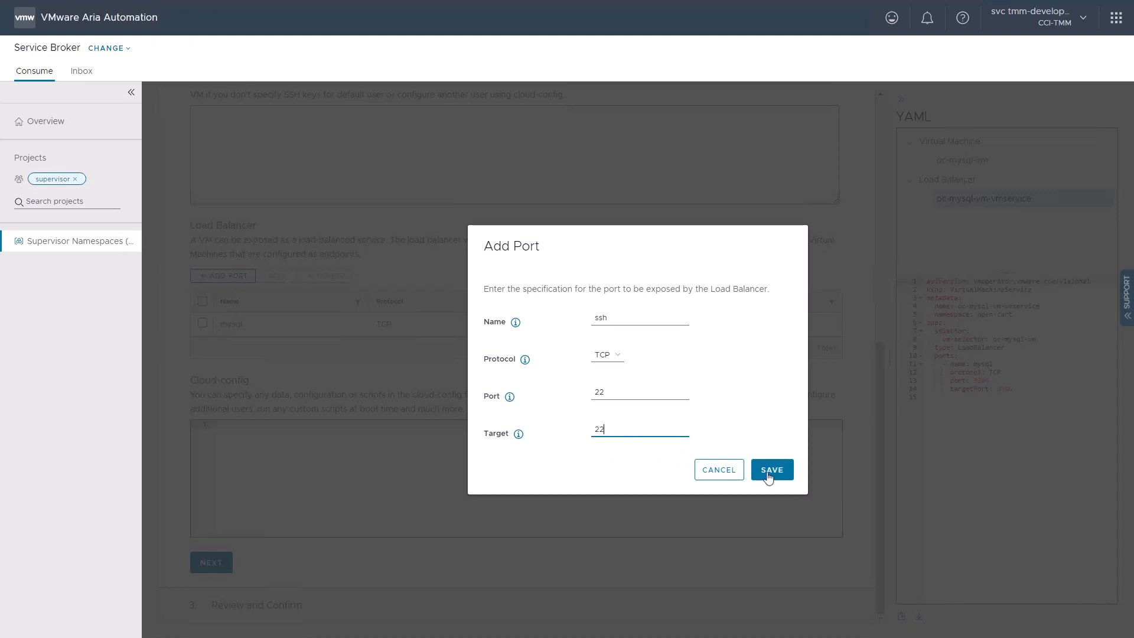
click(766, 477)
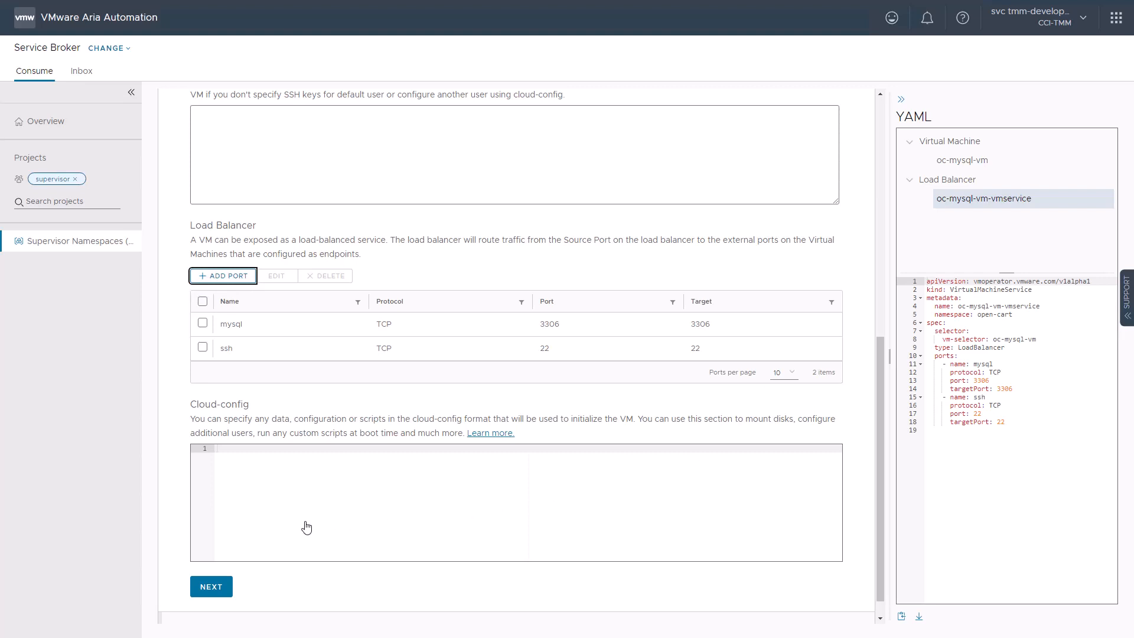
- Paste the MySQL cloud-config script, including its database user password and SSH key, into the VM's cloud-config and deploy the VM
click(275, 507)
key(ctrl+v)
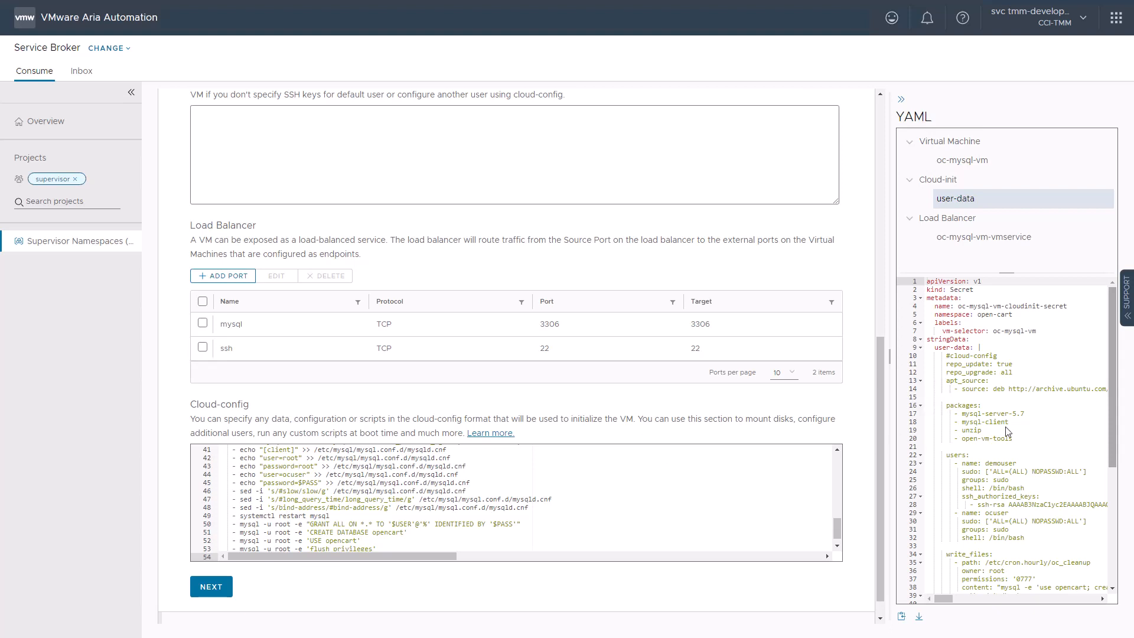
scroll(1115, 428, down, 5)
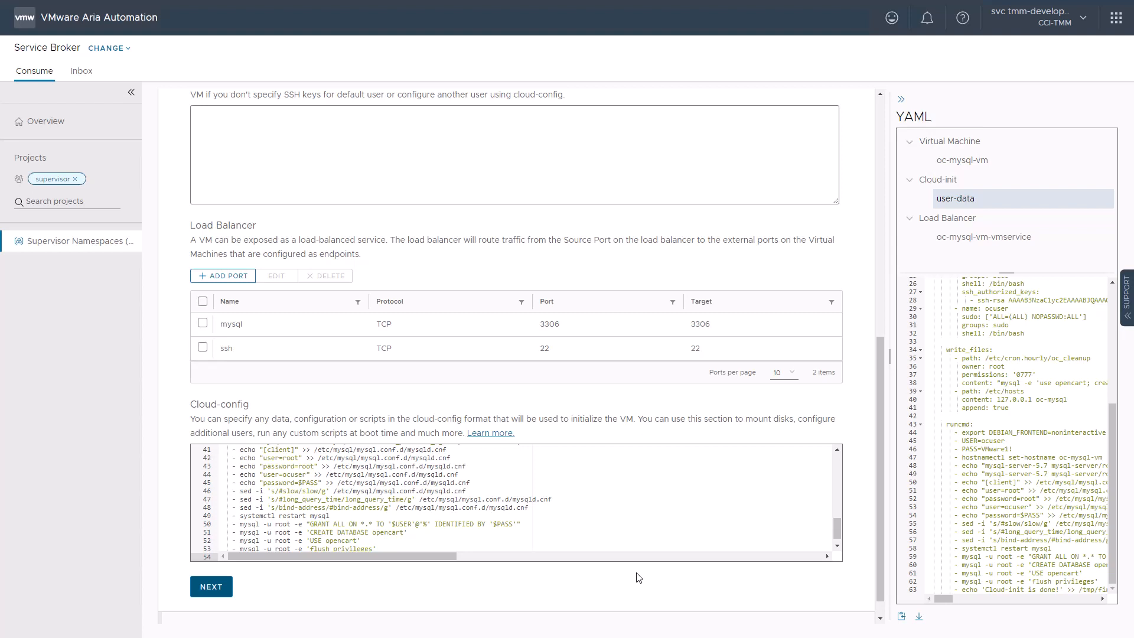
click(208, 591)
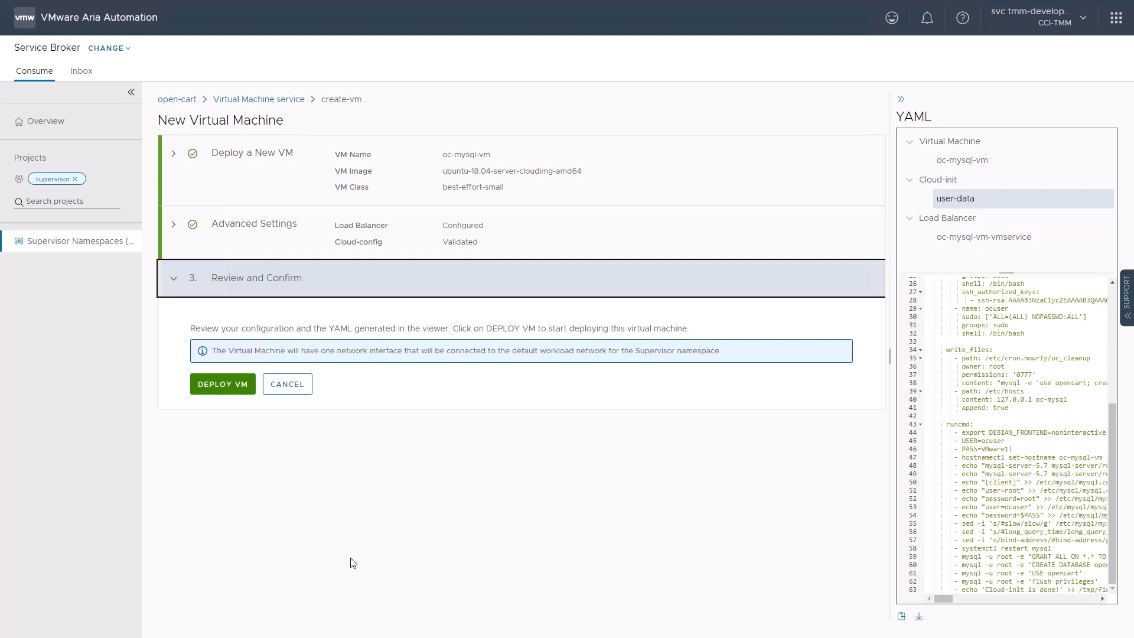
click(213, 388)
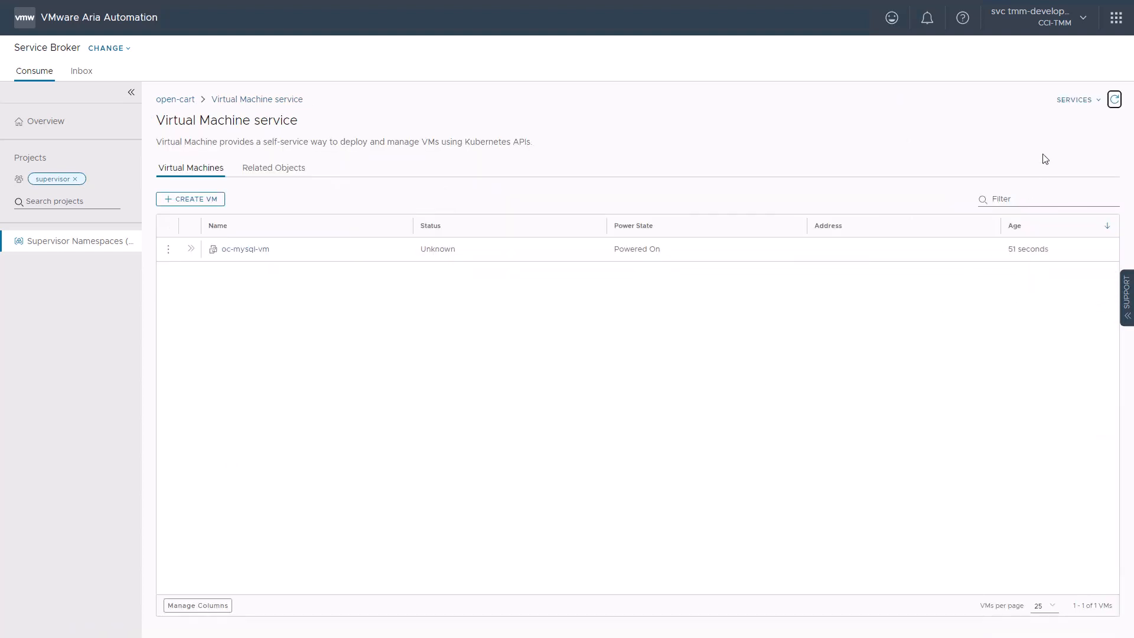
- Refresh the virtual machine list and examine the details, summary and YAML of oc-mysql-vm
click(1115, 99)
click(191, 248)
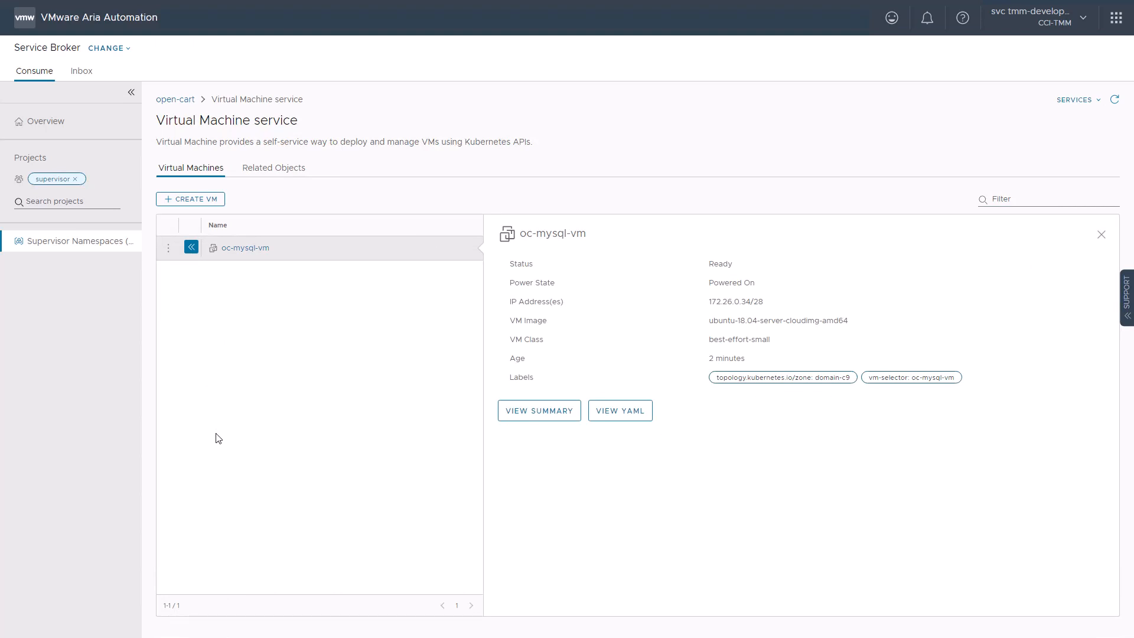
click(245, 248)
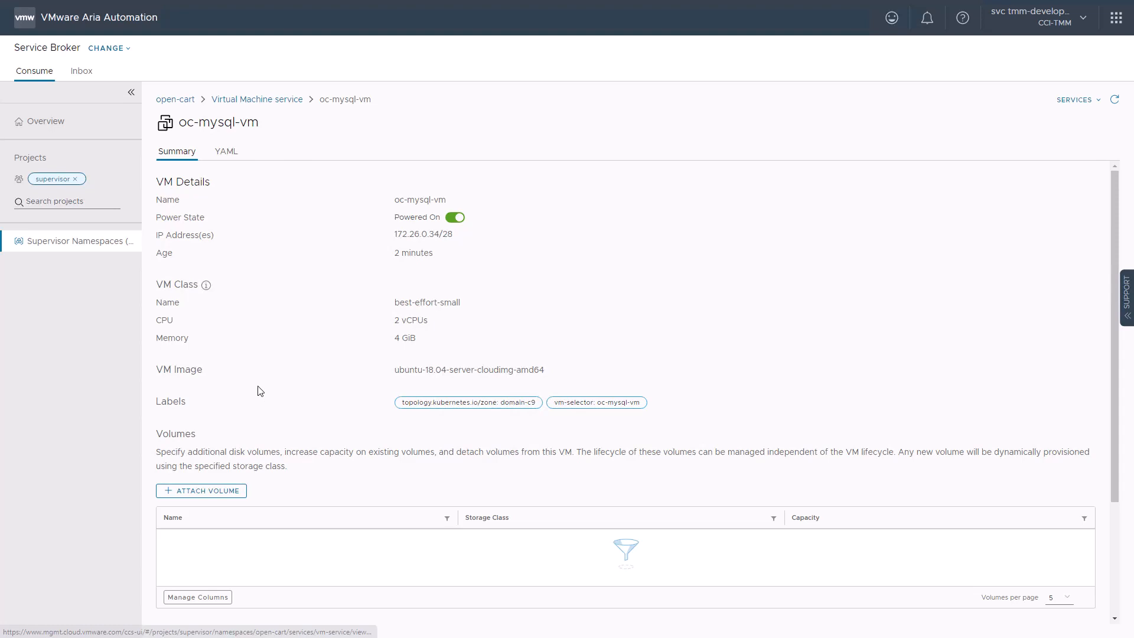
click(219, 154)
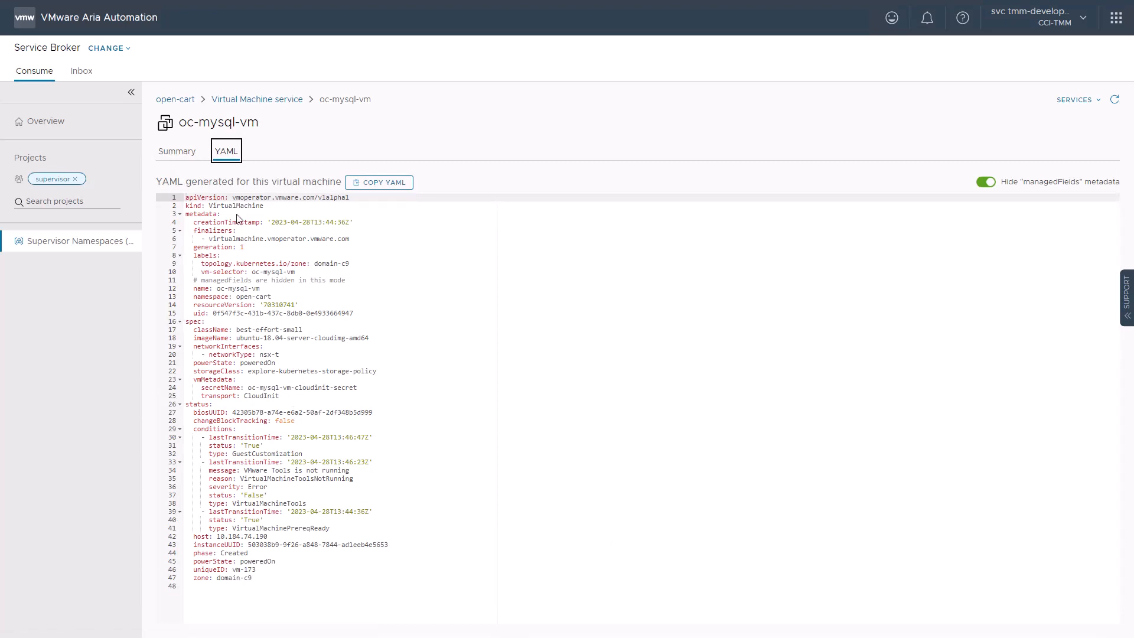
- Examine the details of the oc-mysql-vm-vmservice load balancer in the open-cart namespace's Network service
click(175, 99)
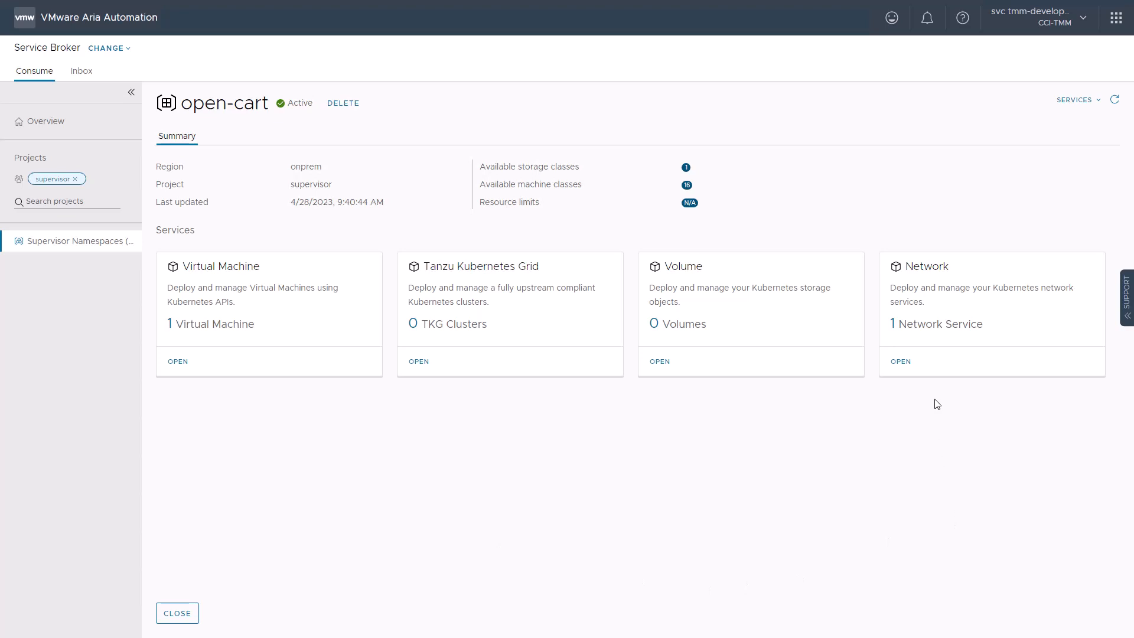
click(900, 361)
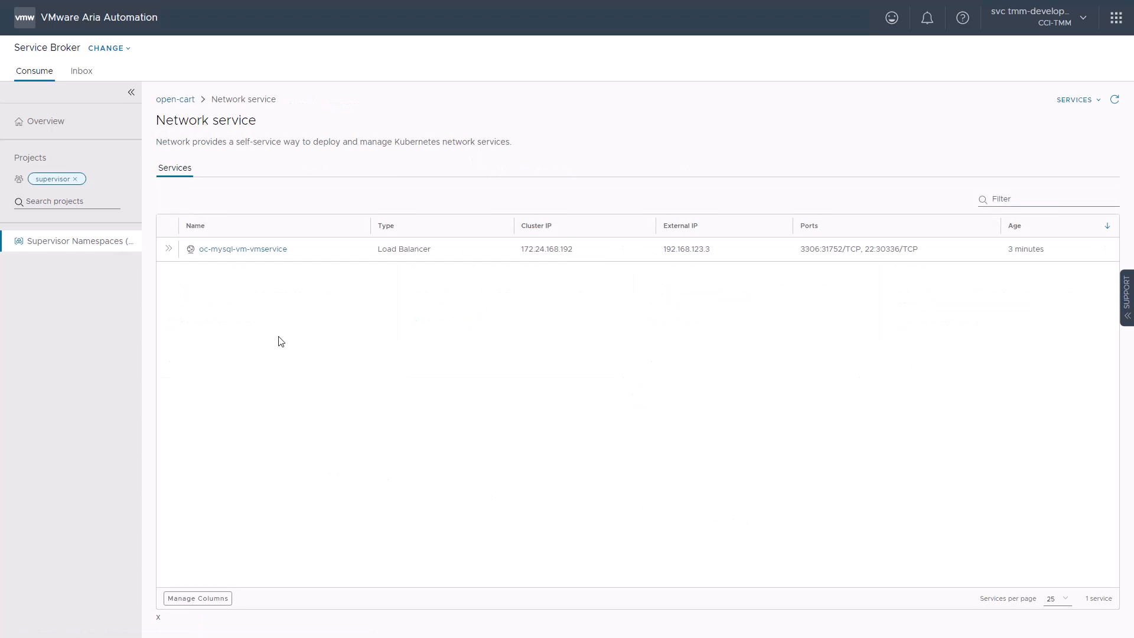
click(256, 250)
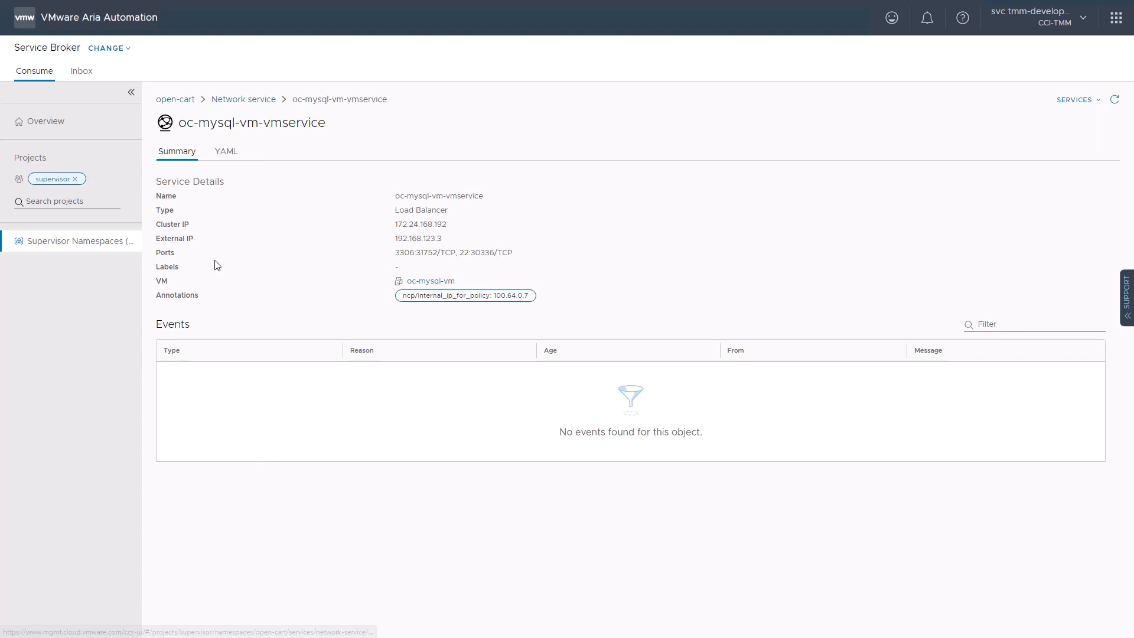
- Start a new cluster in the open-cart namespace's Tanzu Kubernetes Grid service, using the Tanzu Kubernetes Cluster type and Custom Configuration
click(171, 100)
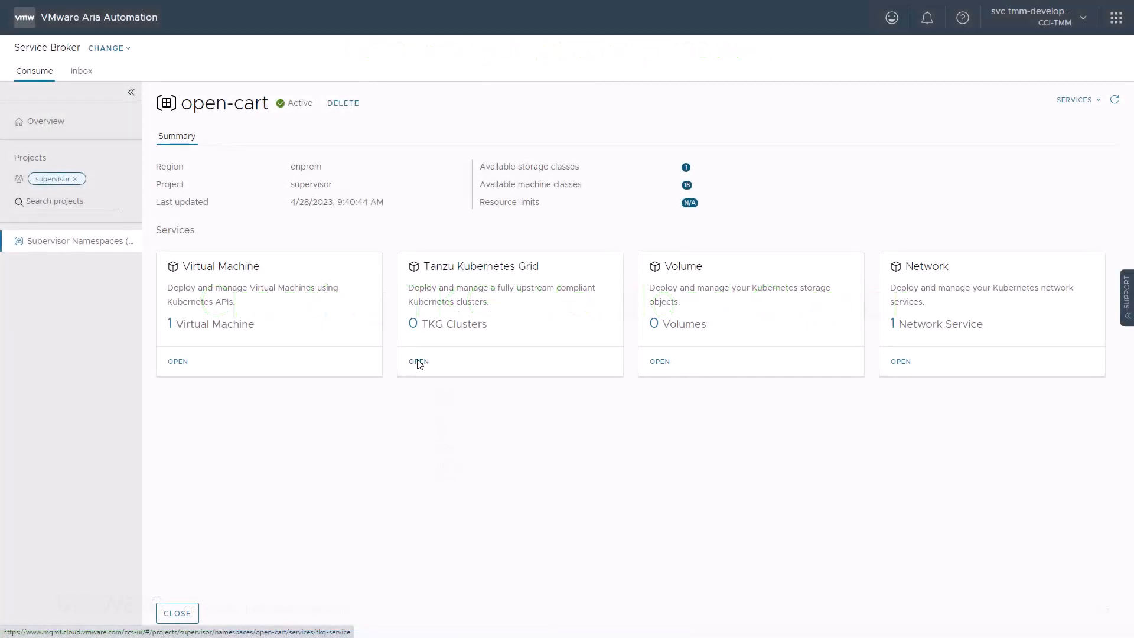
click(419, 365)
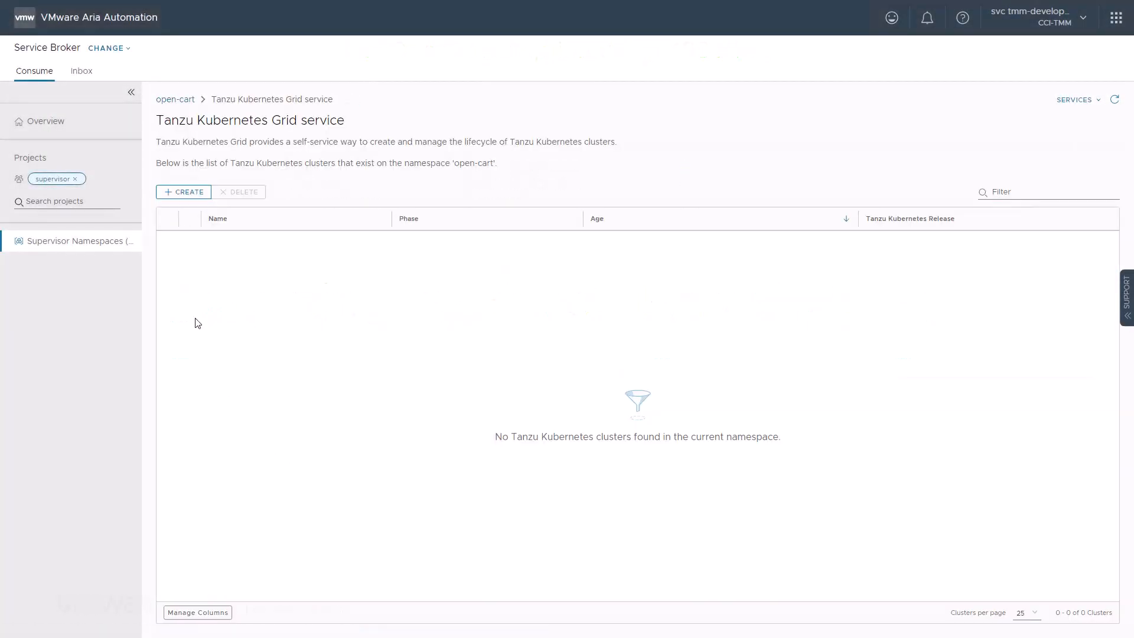
click(181, 192)
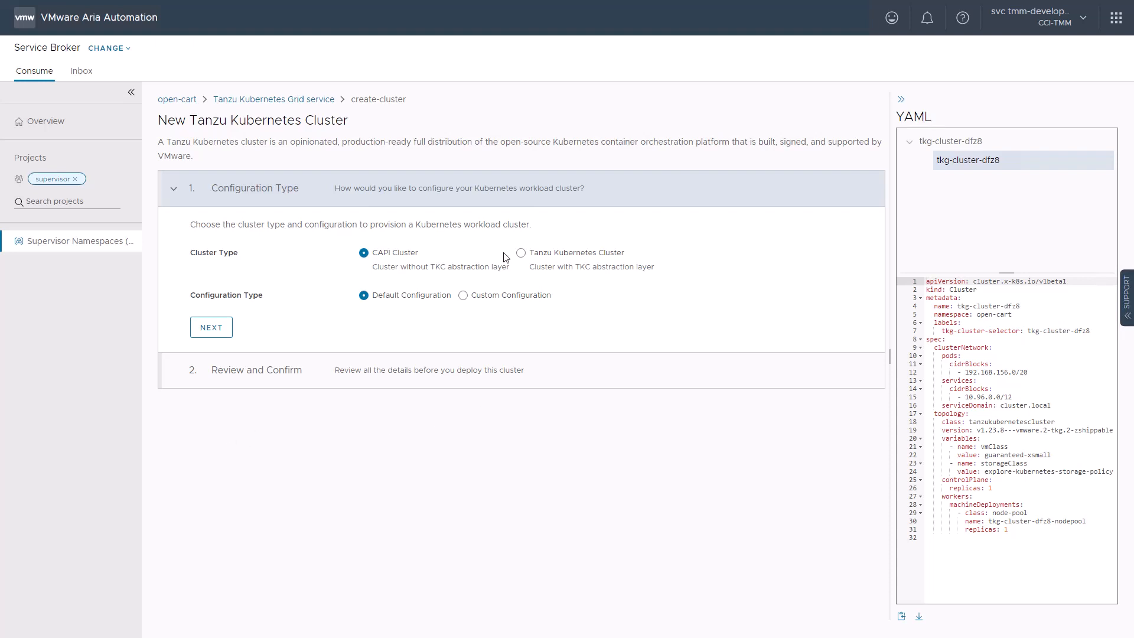
click(520, 253)
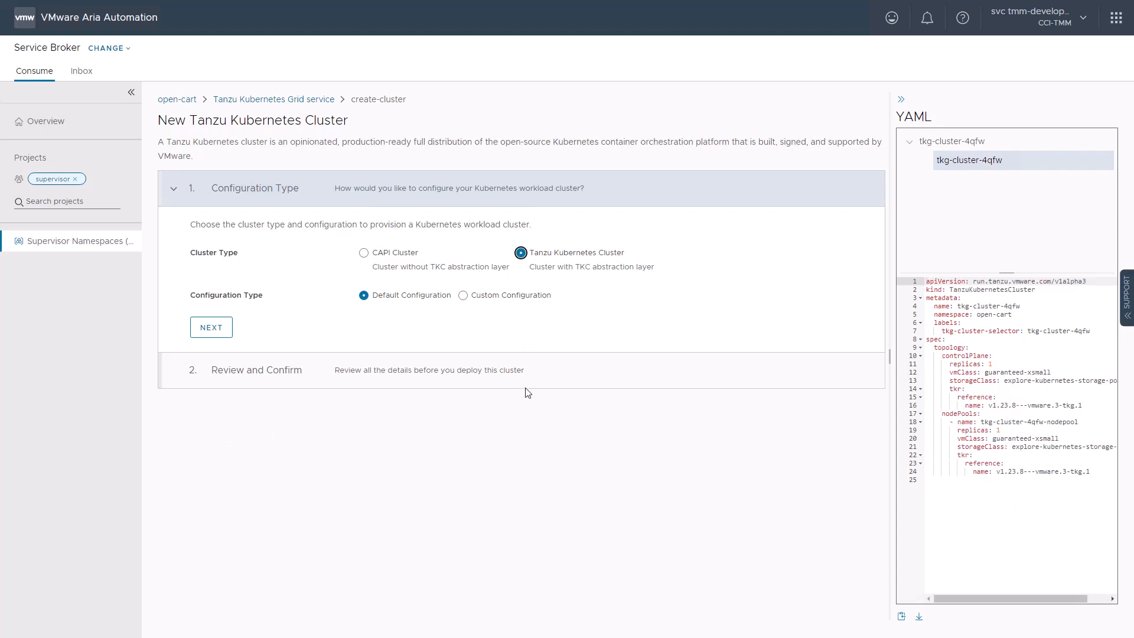
click(463, 296)
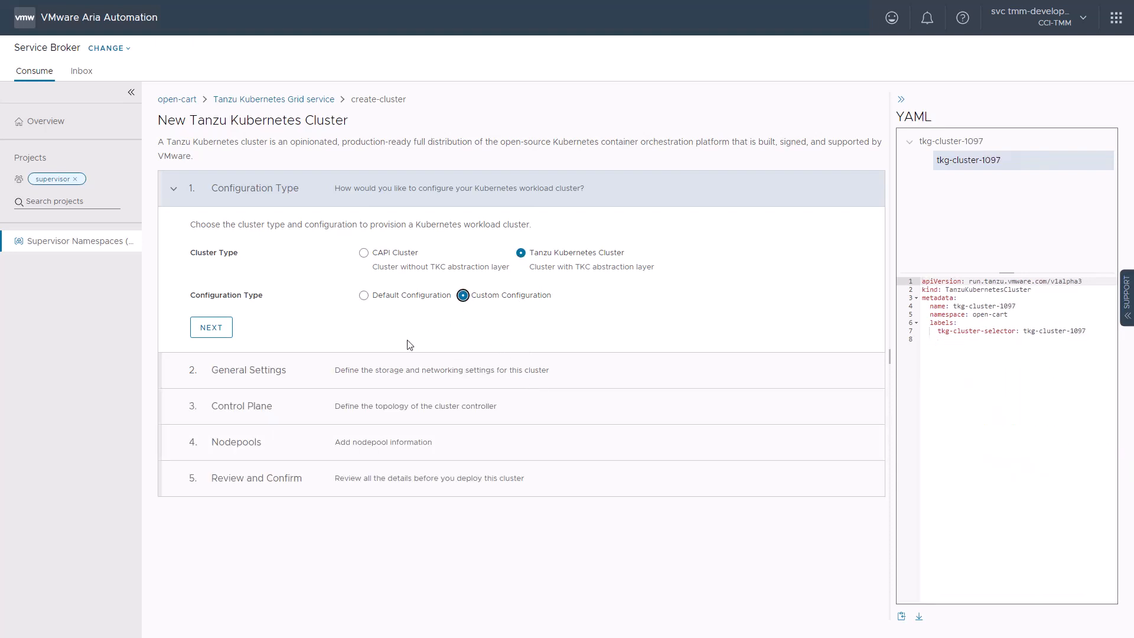
click(211, 328)
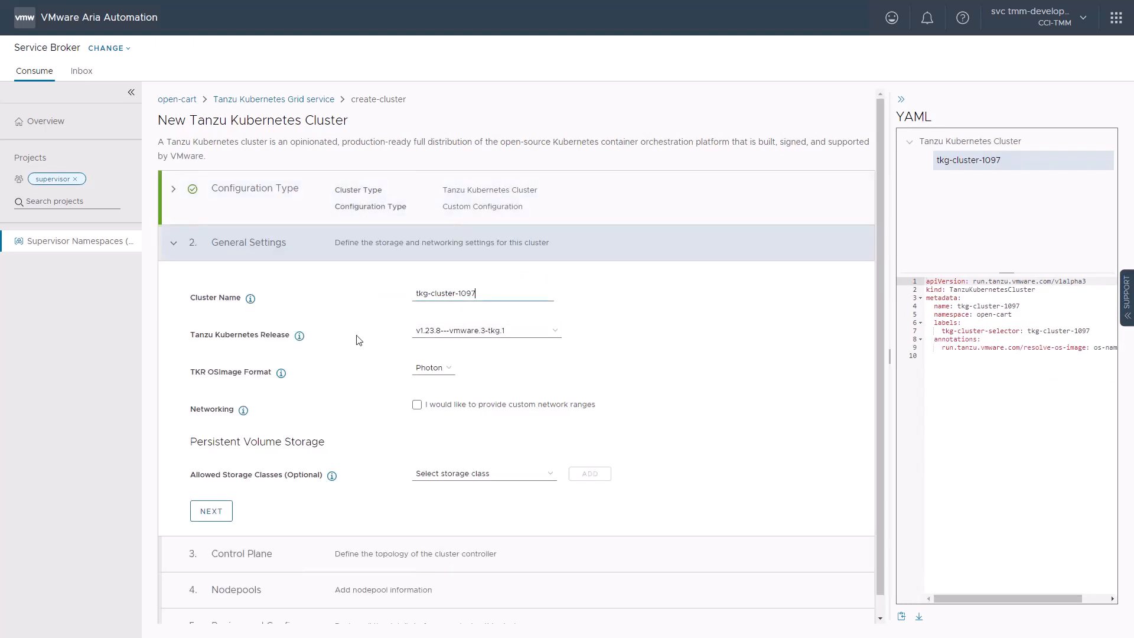
- Name the cluster oc-tkg-cluster and enable custom network ranges
key(ctrl+a)
text(oc-tkg-cluster)
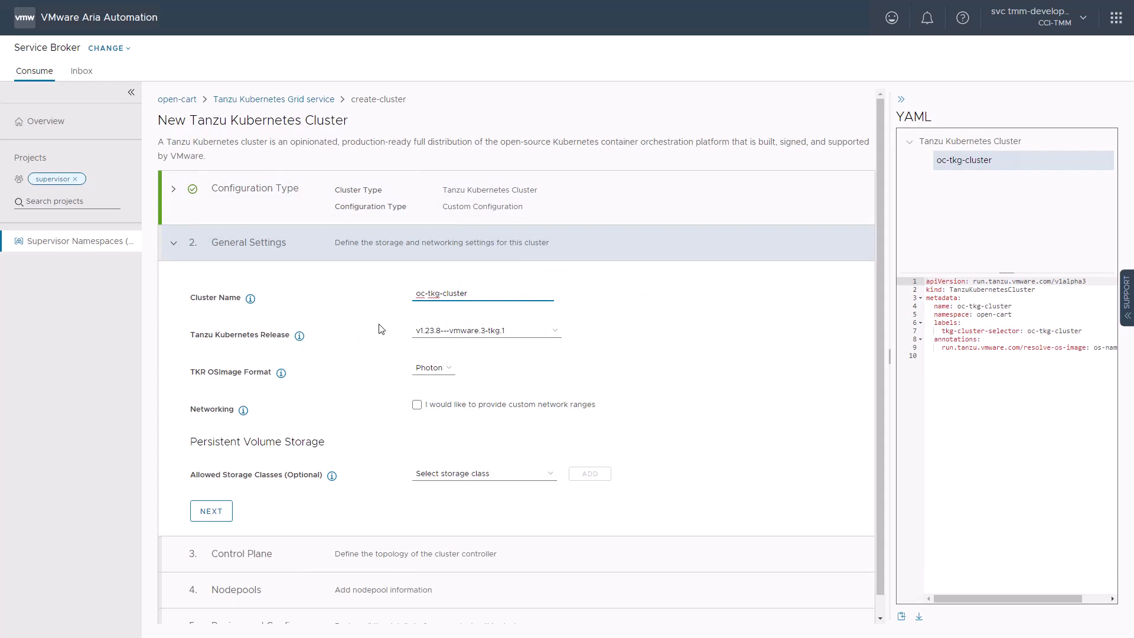
click(416, 407)
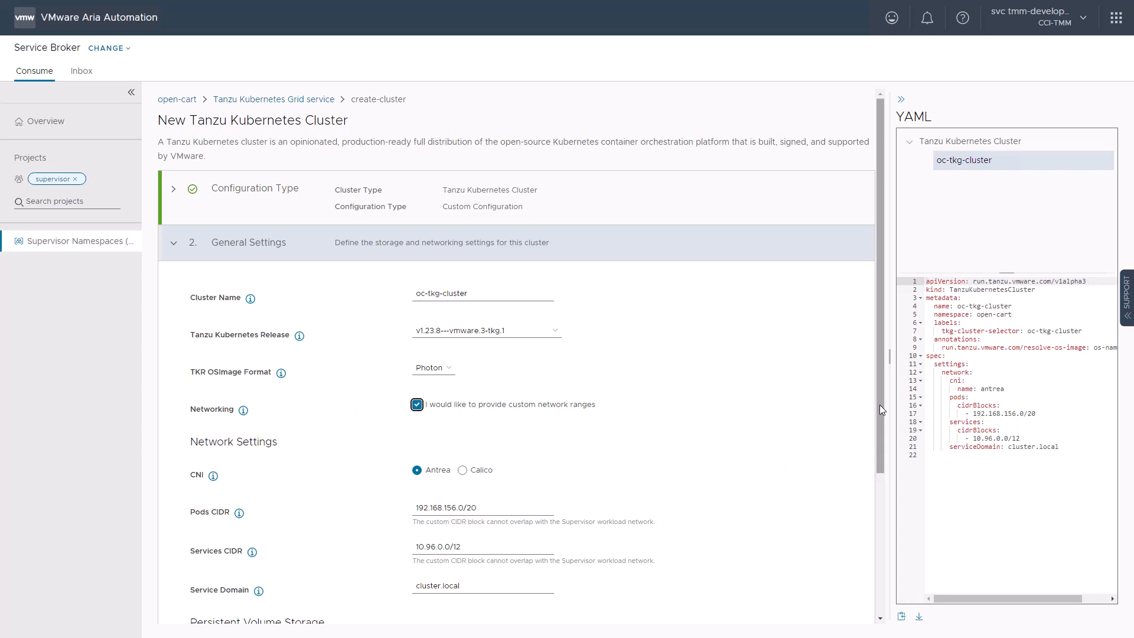
- Add explore-kubernetes-storage-policy as an allowed storage class, make it the default storage class and complete the general settings
scroll(765, 458, down, 3)
click(484, 461)
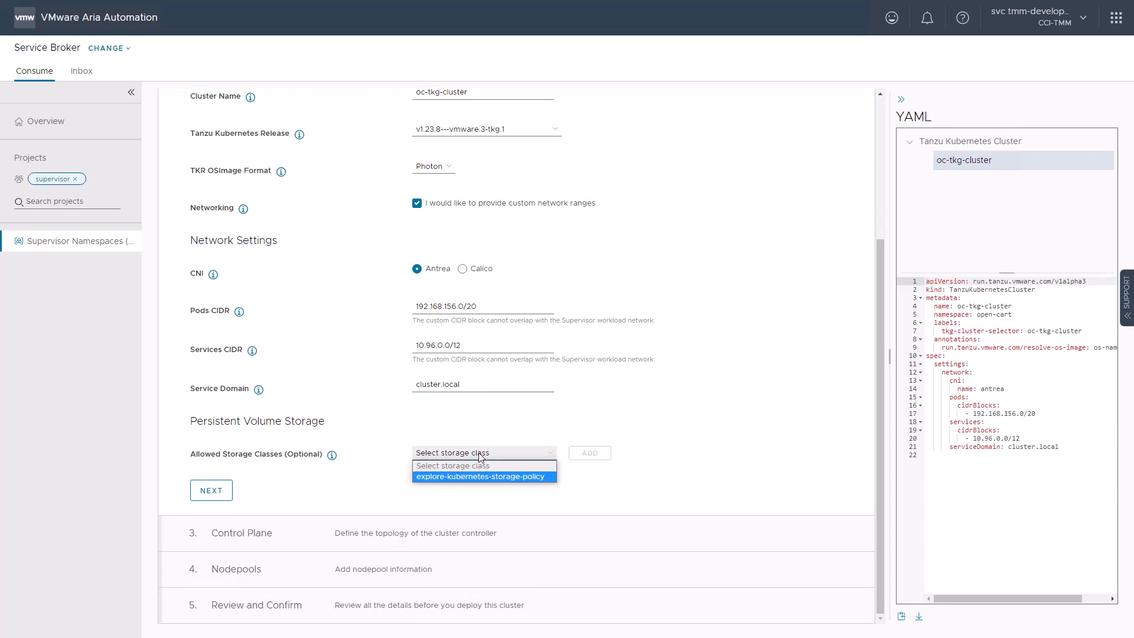
click(469, 479)
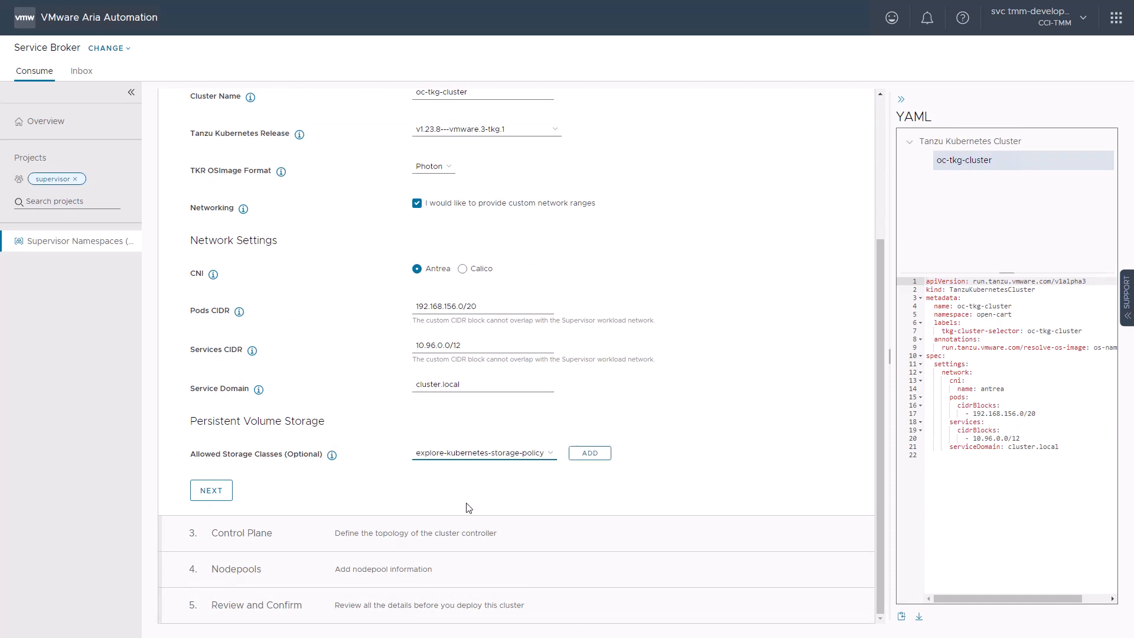
click(589, 453)
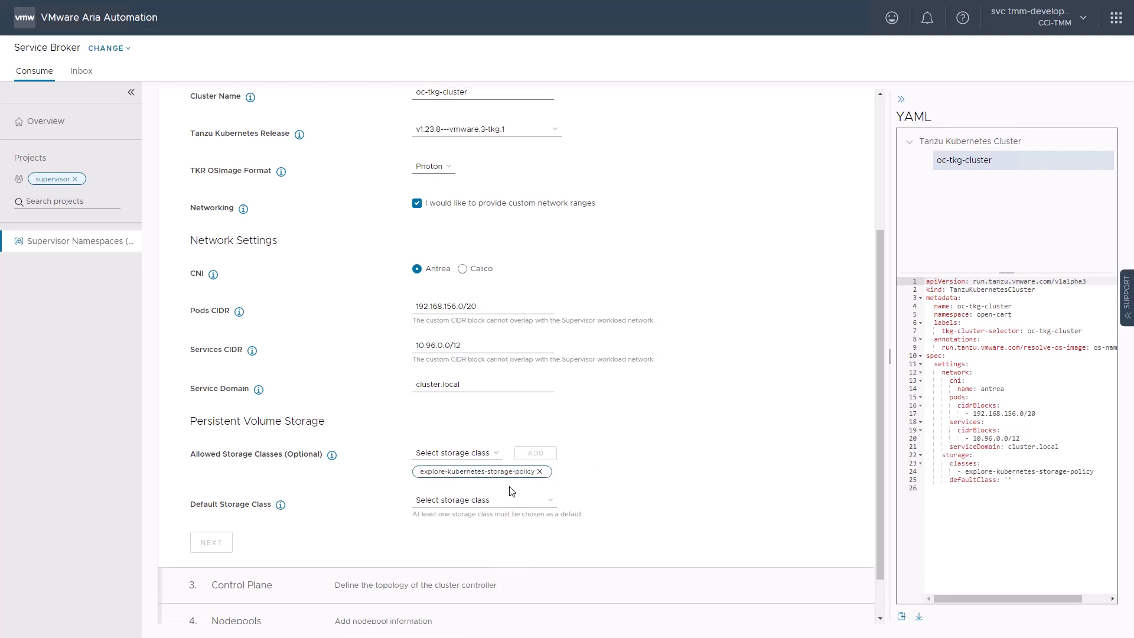
click(470, 502)
click(464, 530)
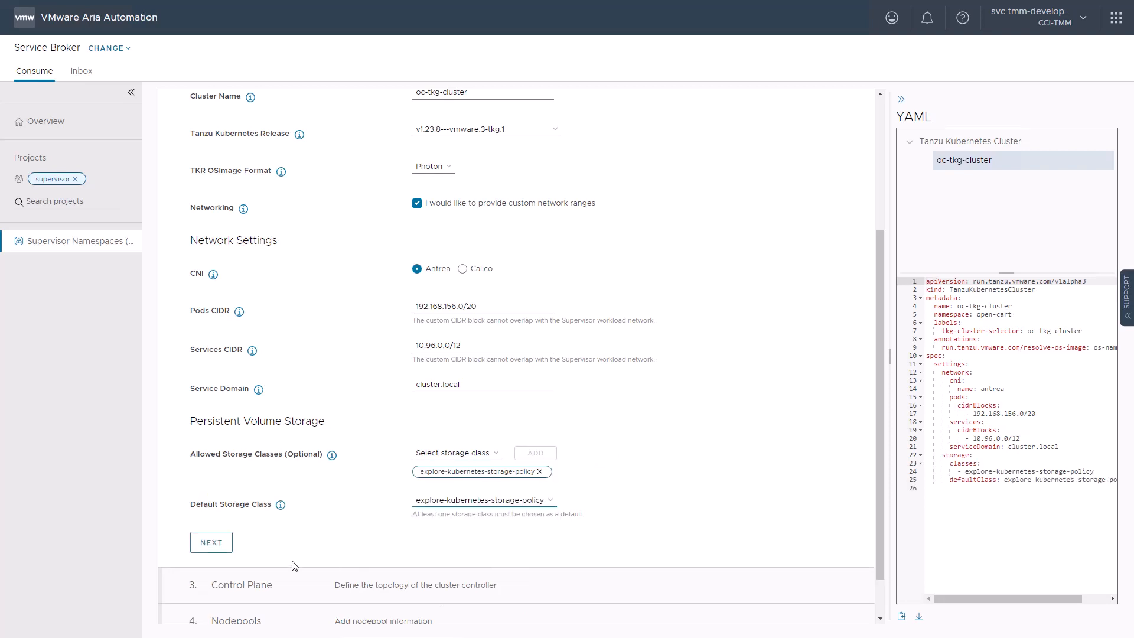
click(212, 544)
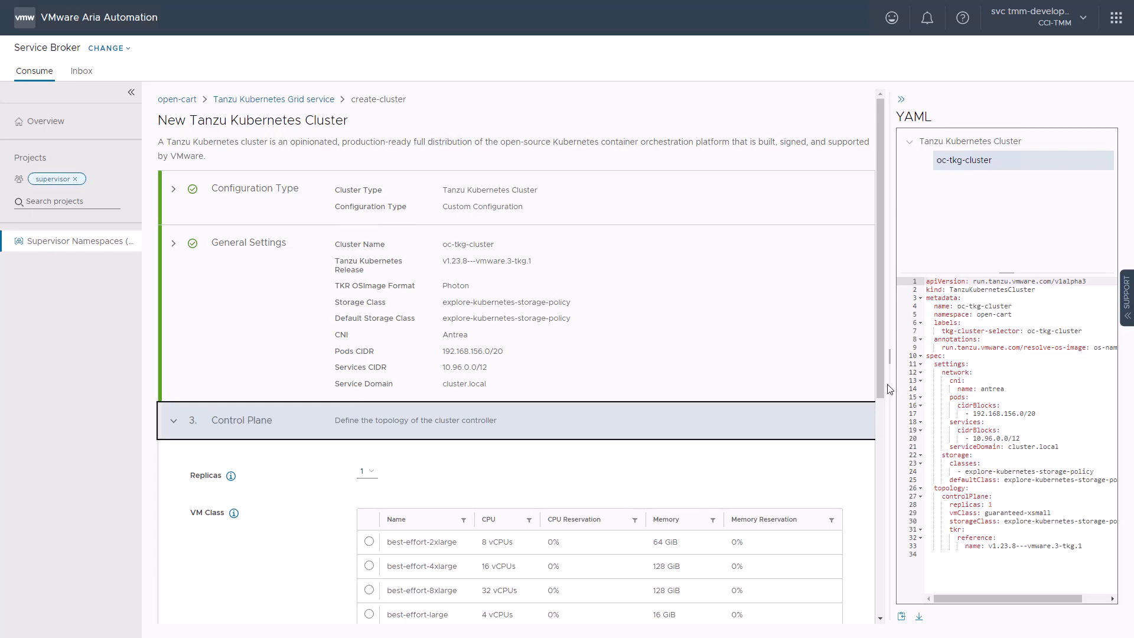
- Set the control plane's VM class to best-effort-small and complete the control plane settings
scroll(876, 514, down, 1)
scroll(875, 514, down, 5)
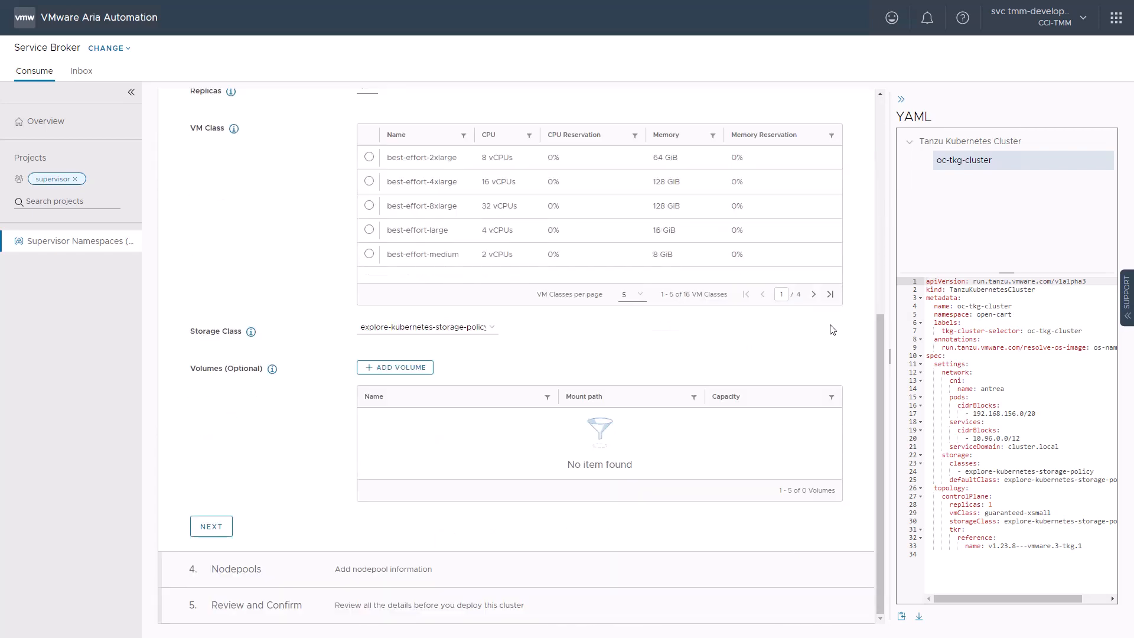
click(814, 294)
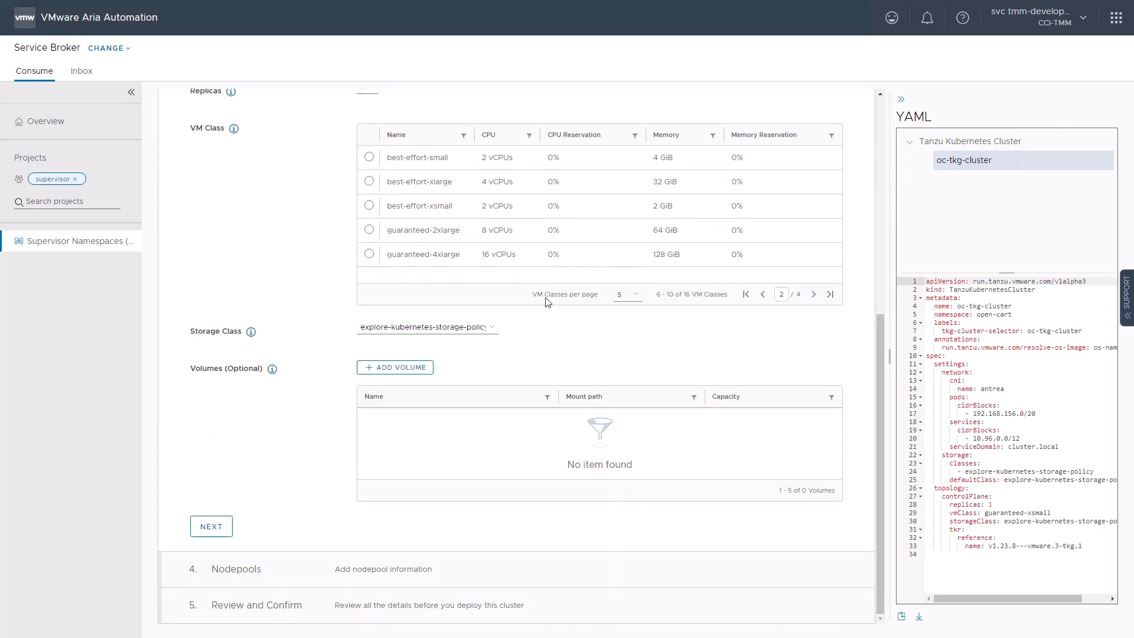
click(369, 157)
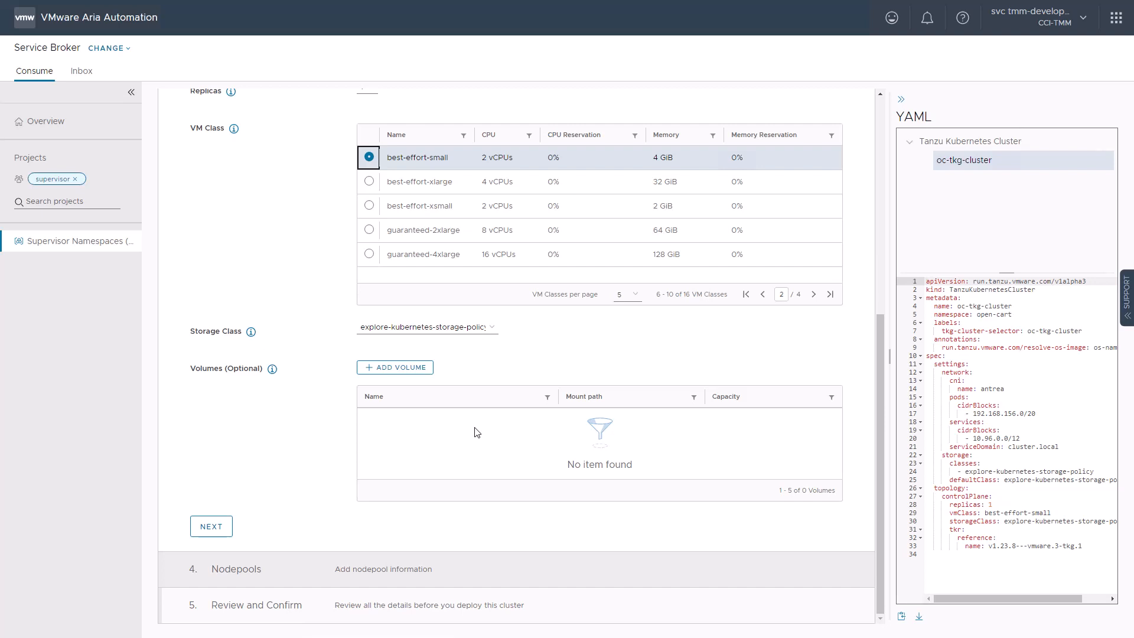
click(211, 528)
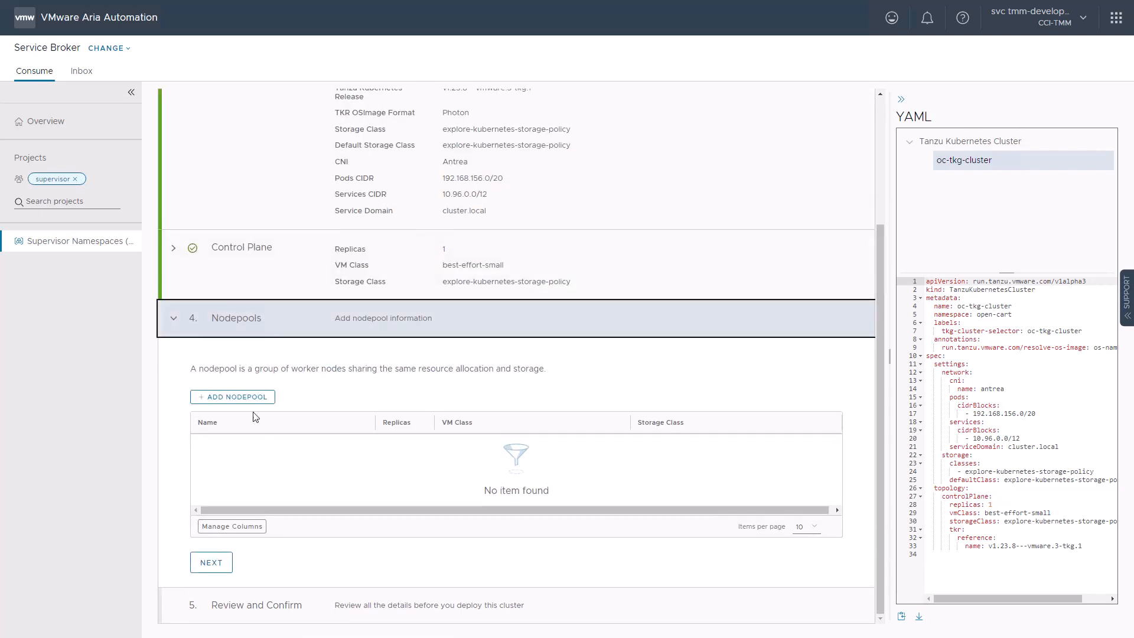
- Add the nodepool oc-tkg-cluster-nodepool with 1 replica and the best-effort-small VM class, and deploy the cluster
click(242, 400)
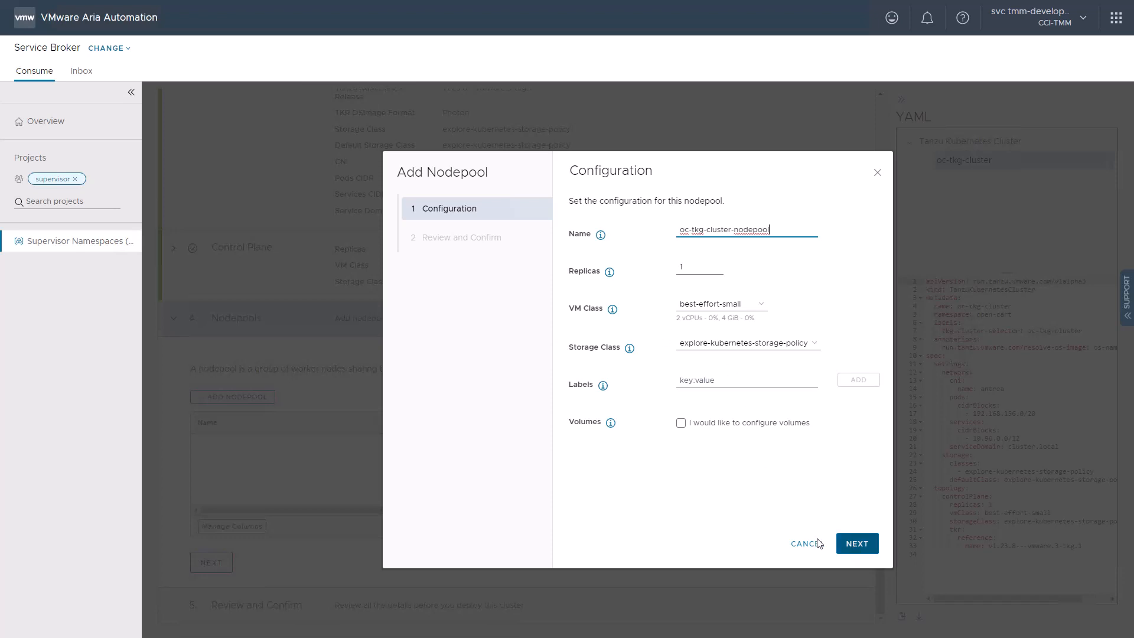
click(855, 544)
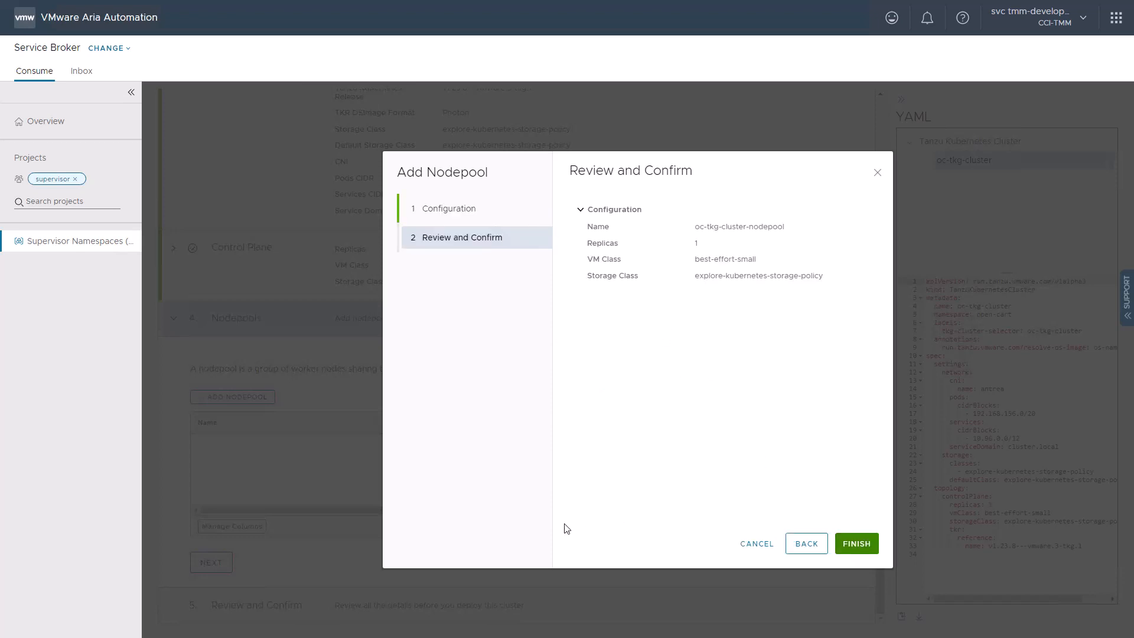
click(867, 548)
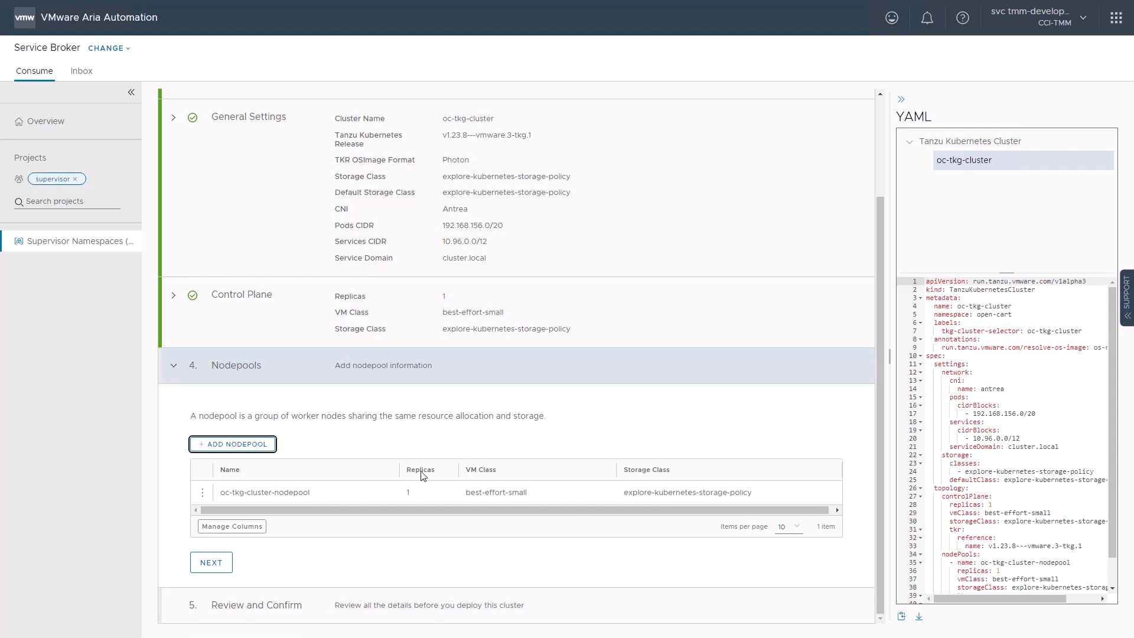
click(213, 564)
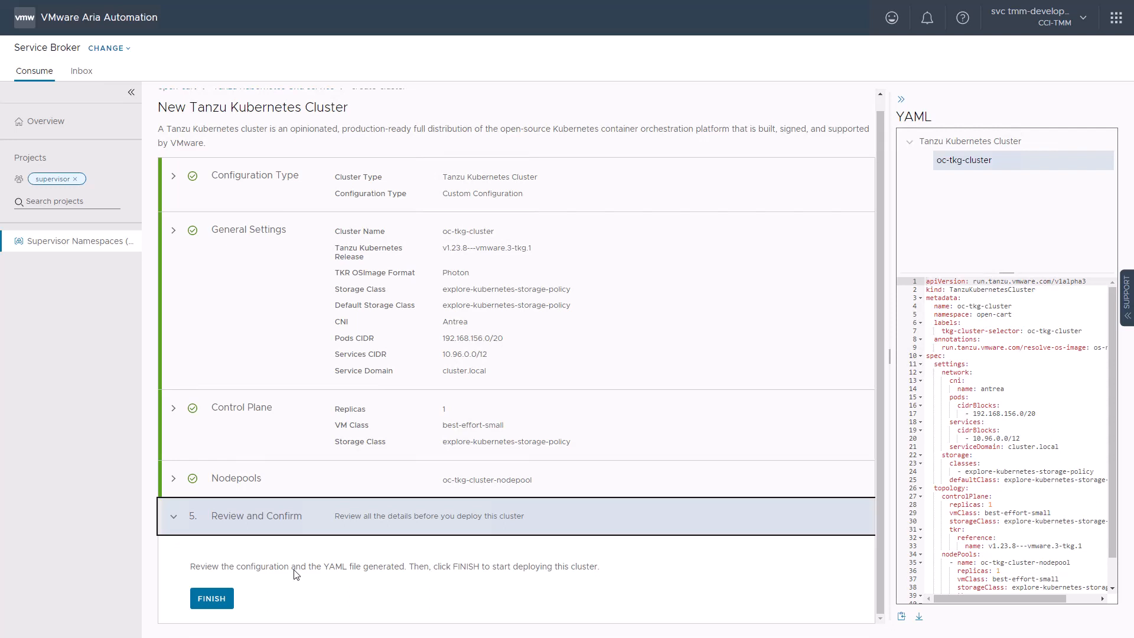
click(212, 598)
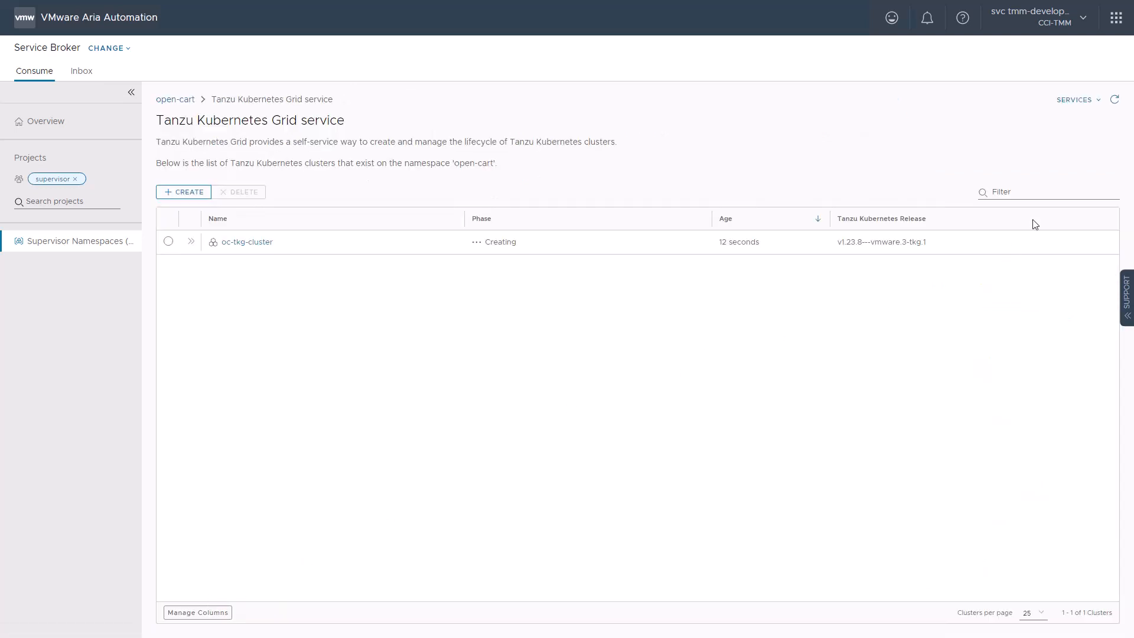
- Refresh the cluster list and examine the details and summary of oc-tkg-cluster
click(1115, 99)
click(191, 241)
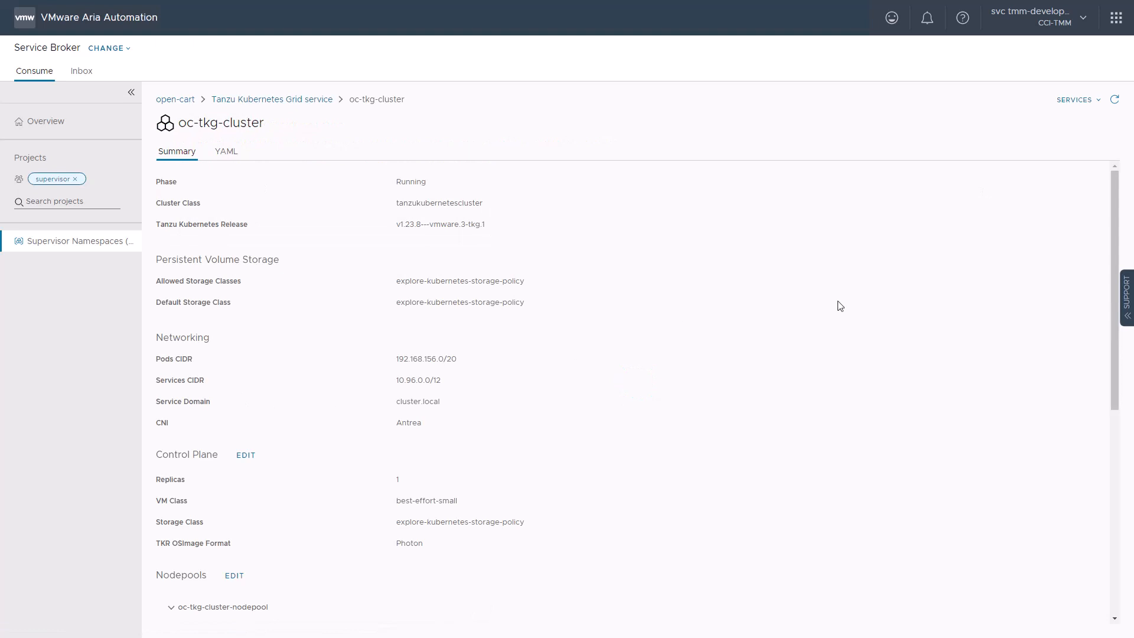
scroll(670, 451, down, 3)
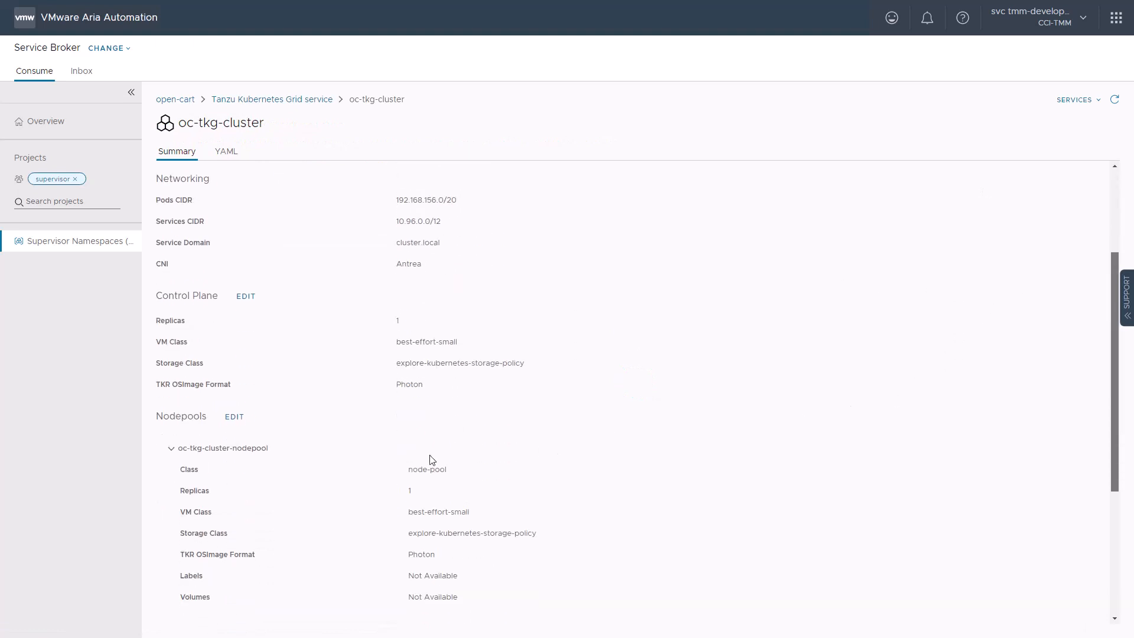
scroll(430, 460, down, 1)
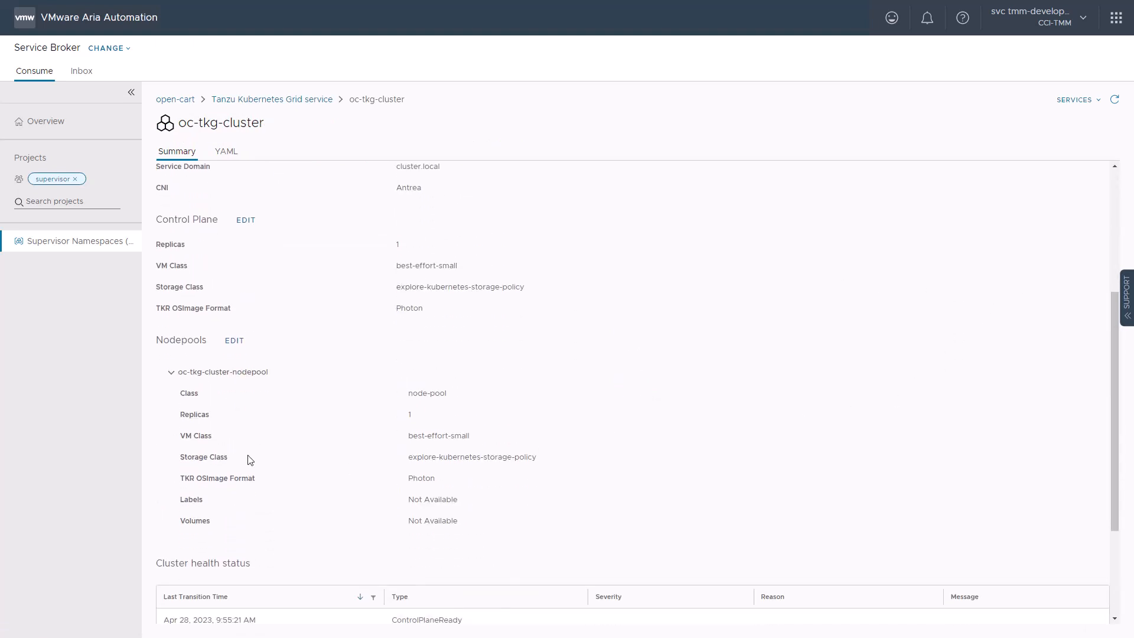
- Examine which control plane and nodepool settings of oc-tkg-cluster are editable, without saving changes, and view its YAML
click(246, 220)
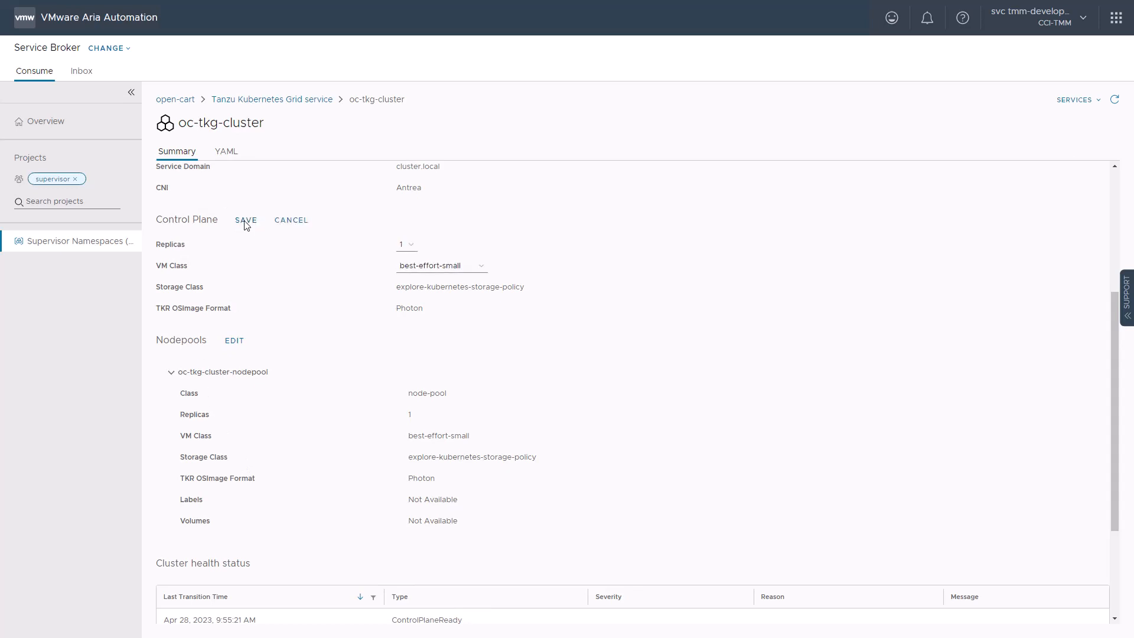
click(293, 222)
click(234, 342)
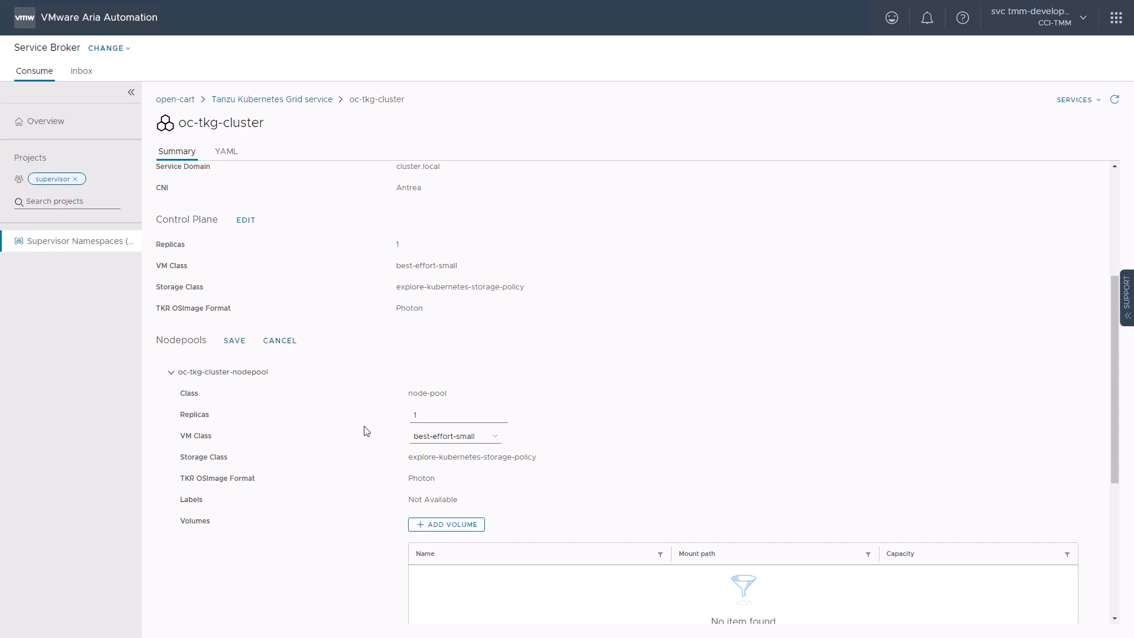
click(277, 347)
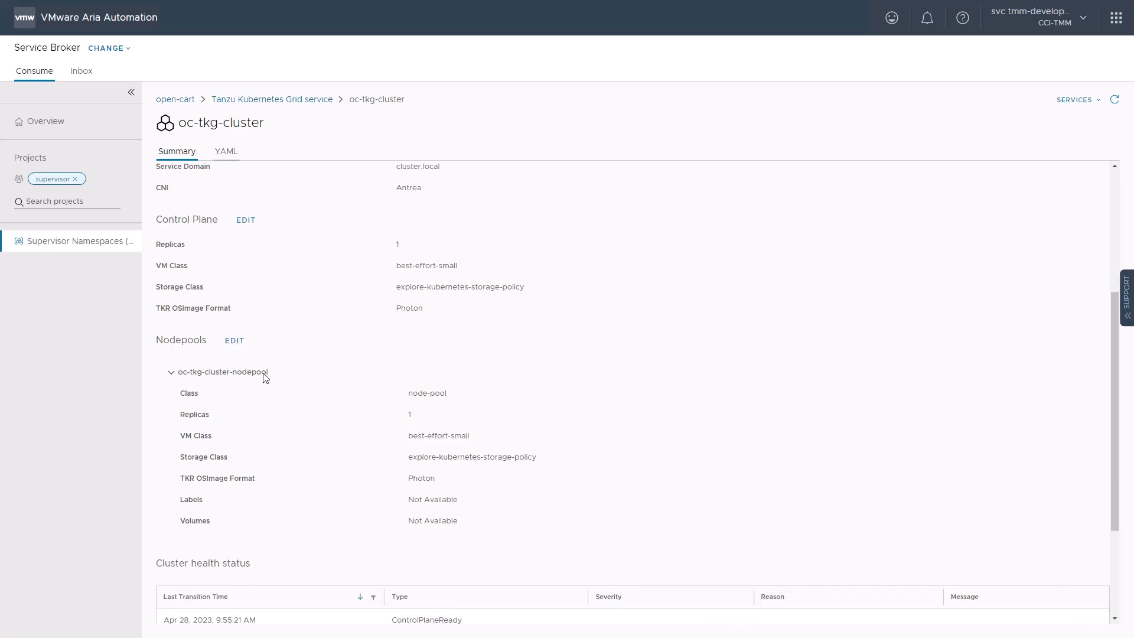
click(226, 152)
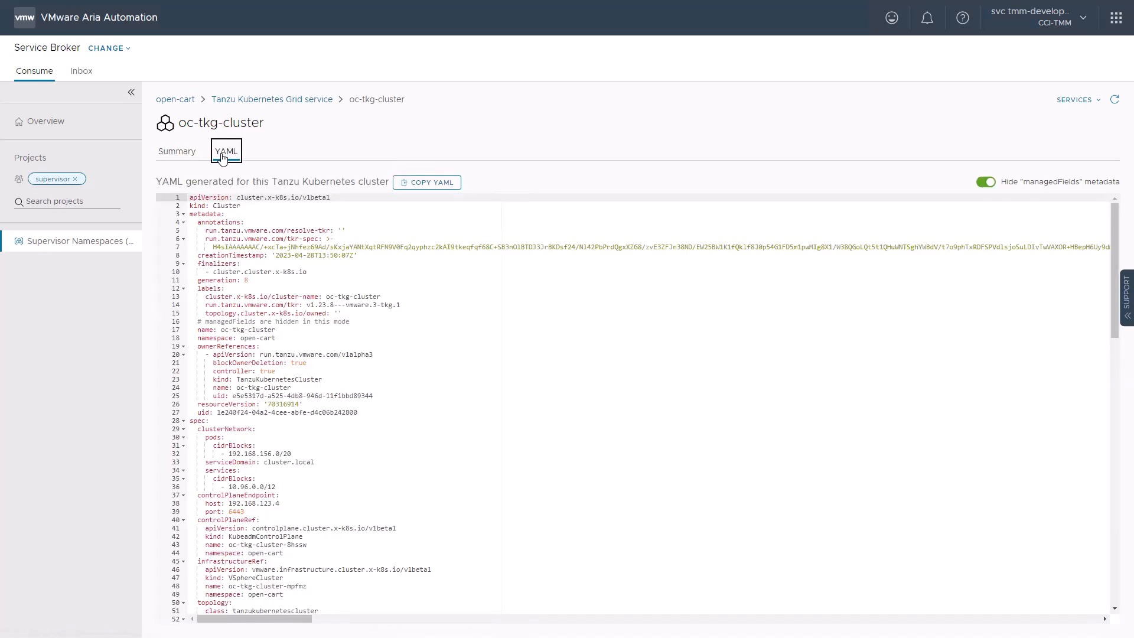
- Review the open-cart namespace's service overview and its list of network services
click(172, 101)
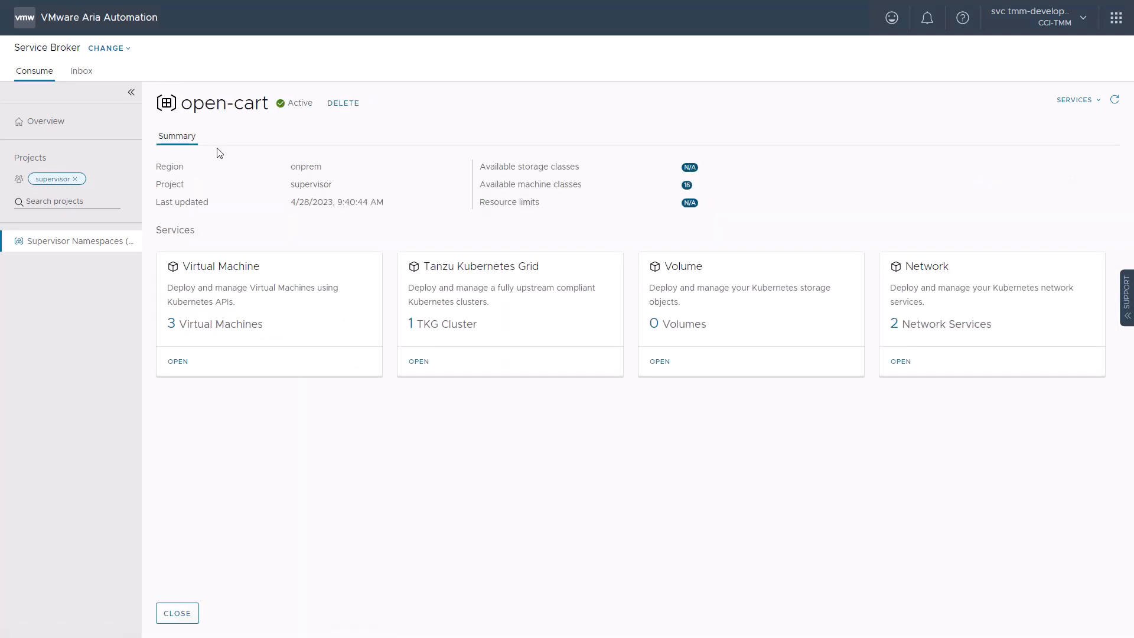
click(900, 362)
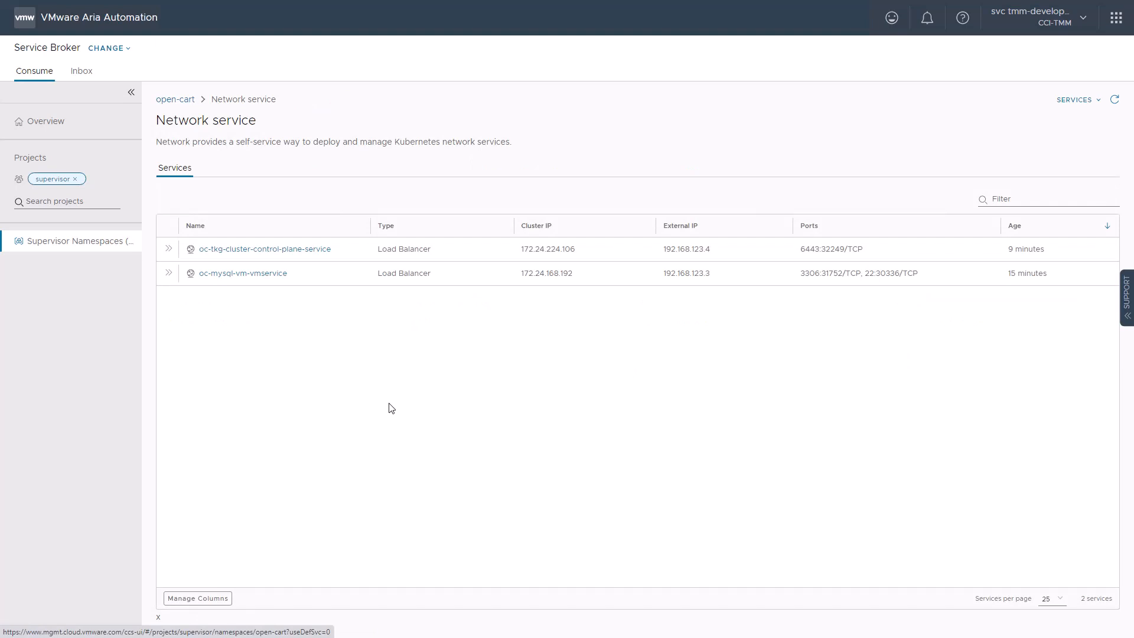
click(171, 104)
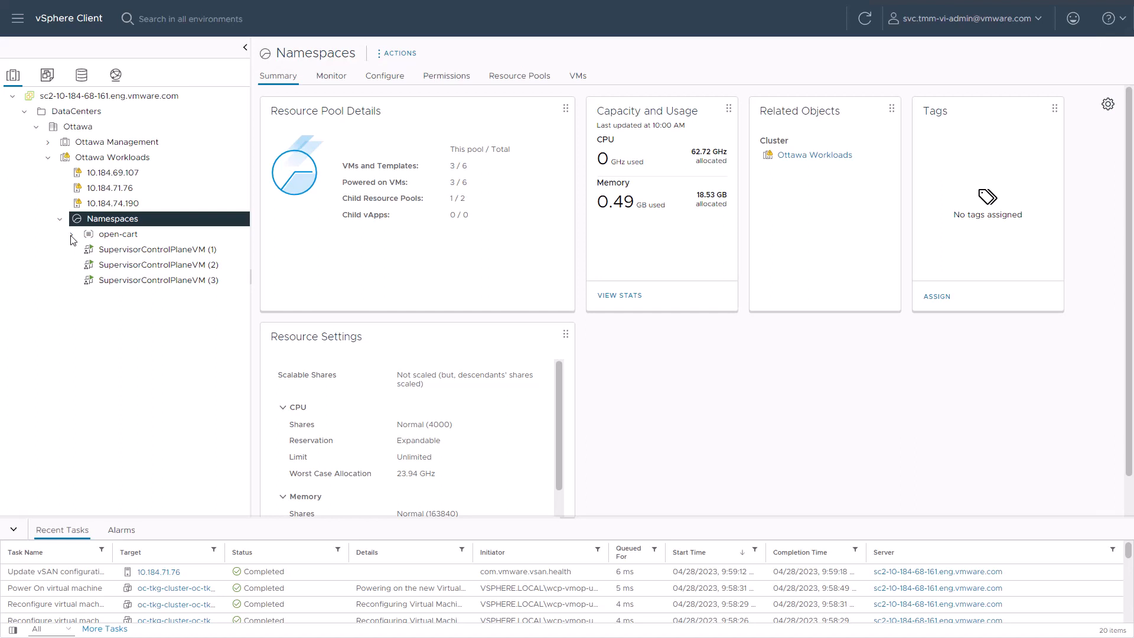
- In vSphere Client, expand the open-cart namespace and examine the summaries of oc-mysql-vm and the namespace itself
click(72, 234)
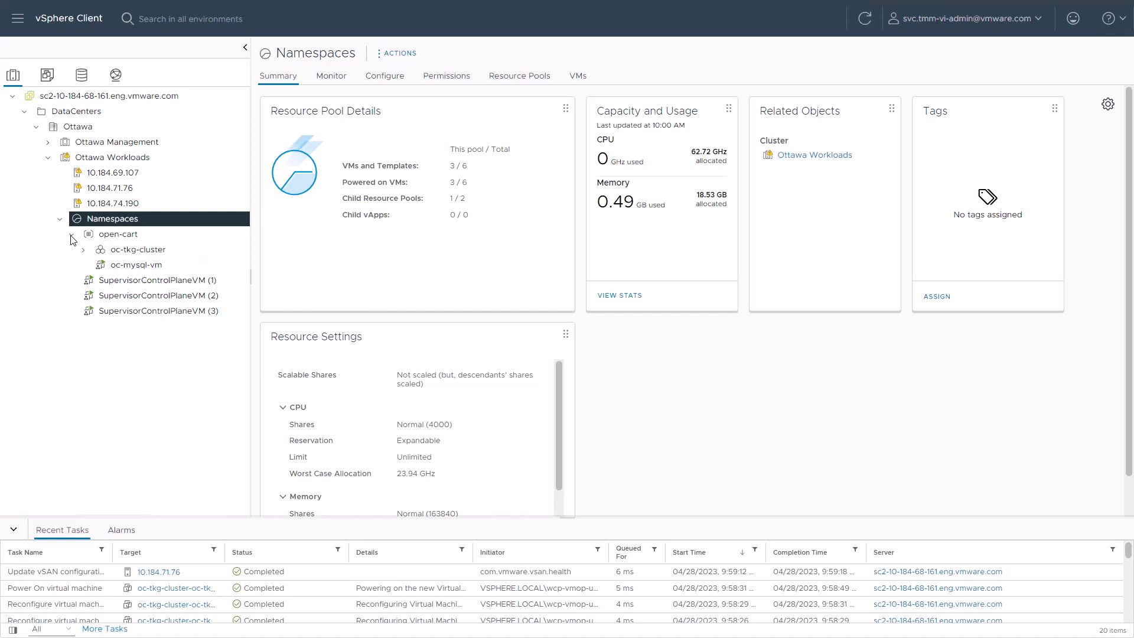
click(113, 267)
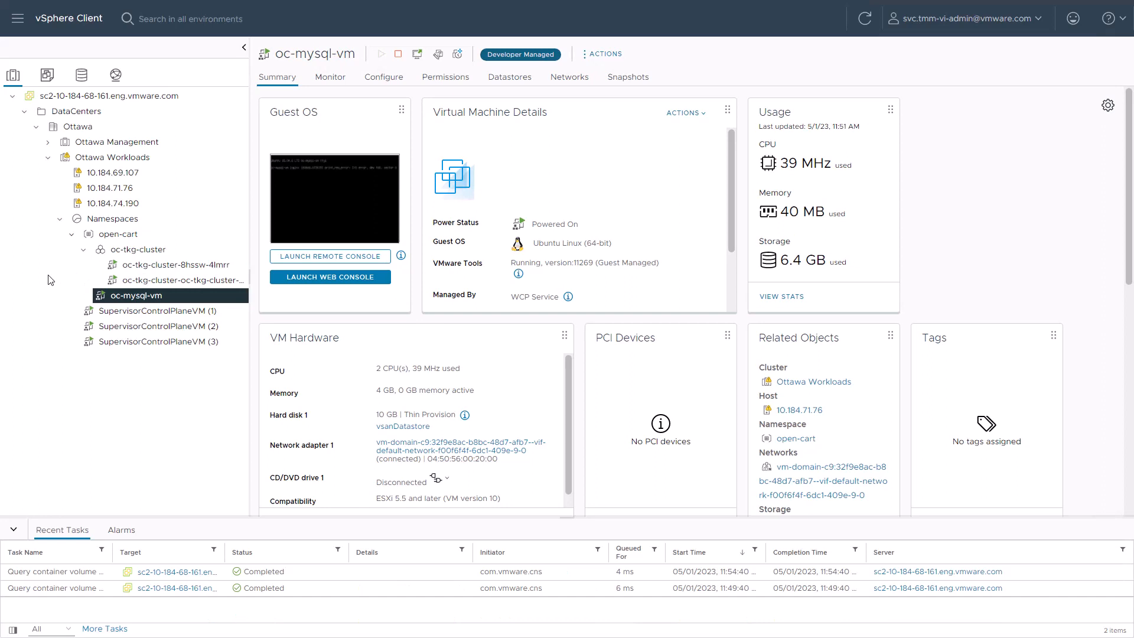
click(122, 236)
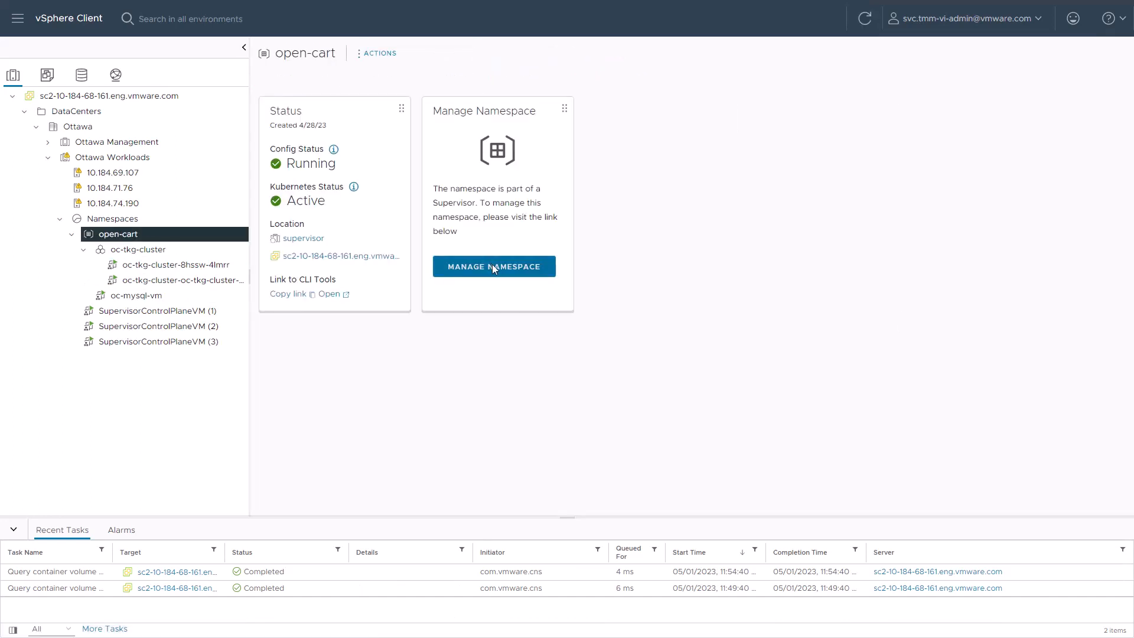
- Open the management view of the open-cart namespace and examine its summary
click(493, 267)
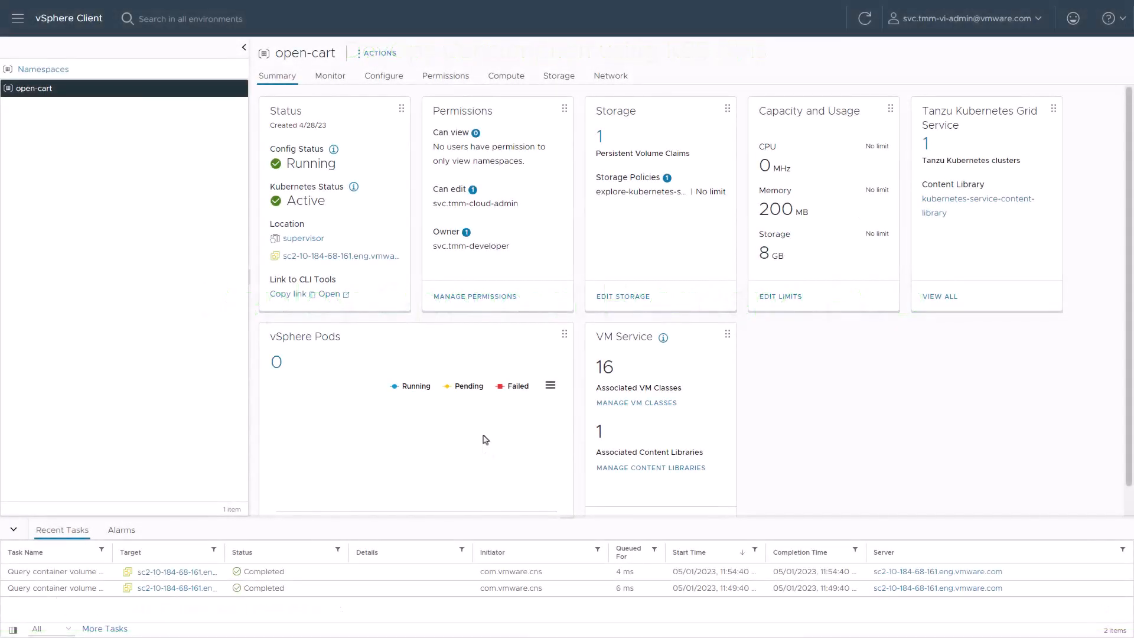
- In the Ottawa Test Bed terminal, log in to api.mgmt.cloud.vmware.com with the API token, skipping TLS verification, and switch to context ccs:supervisor:open-cart
key(alt+Tab)
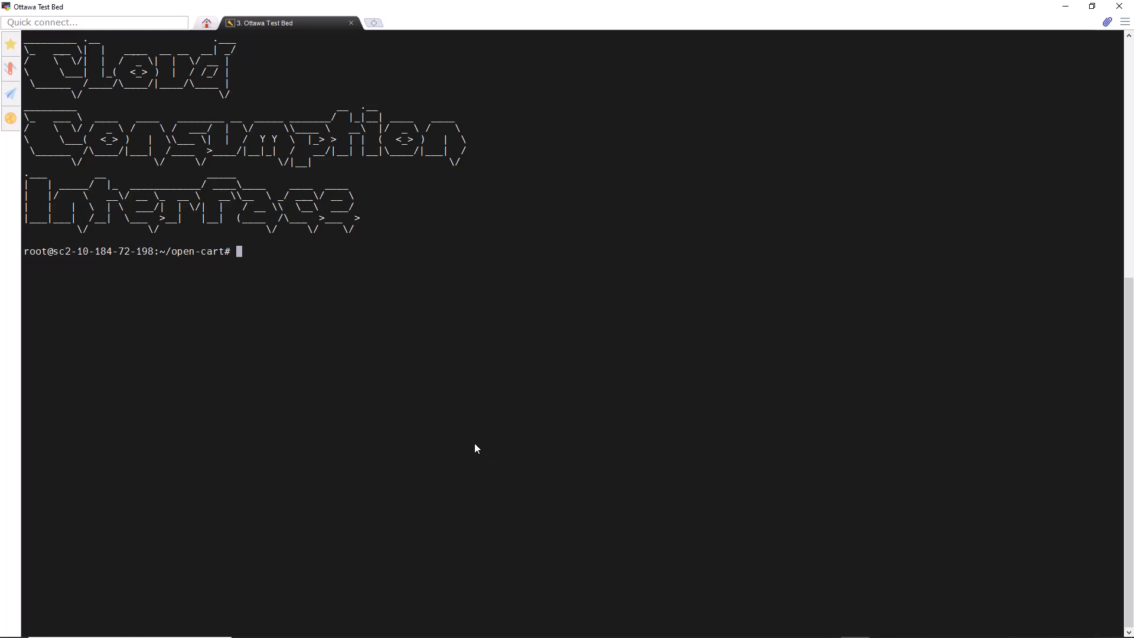
key(shift+Insert)
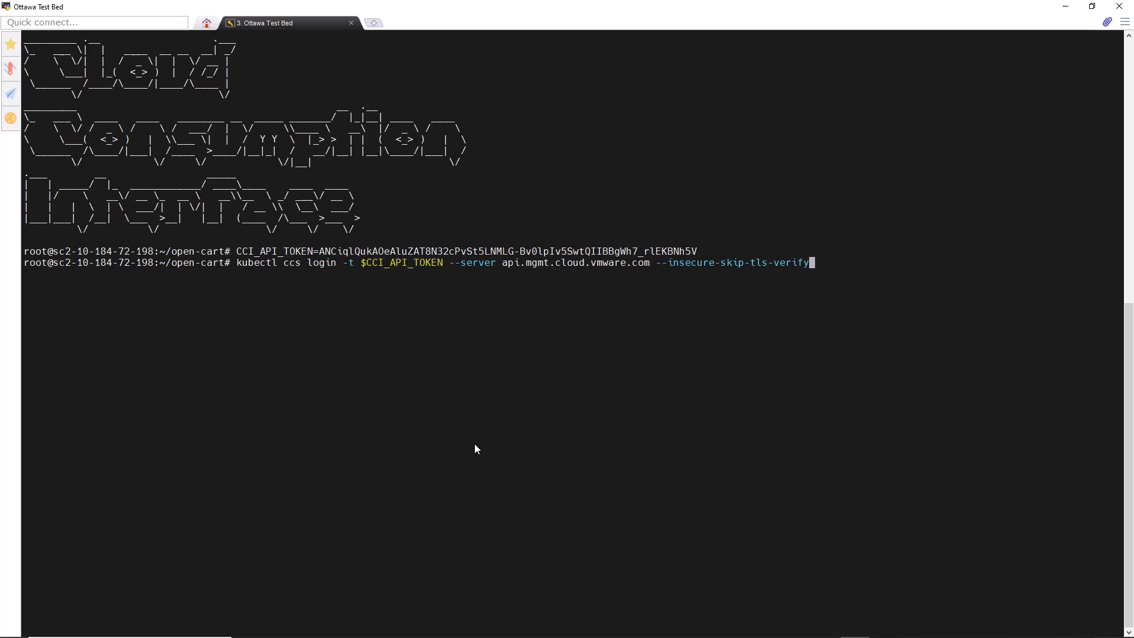
key(Return)
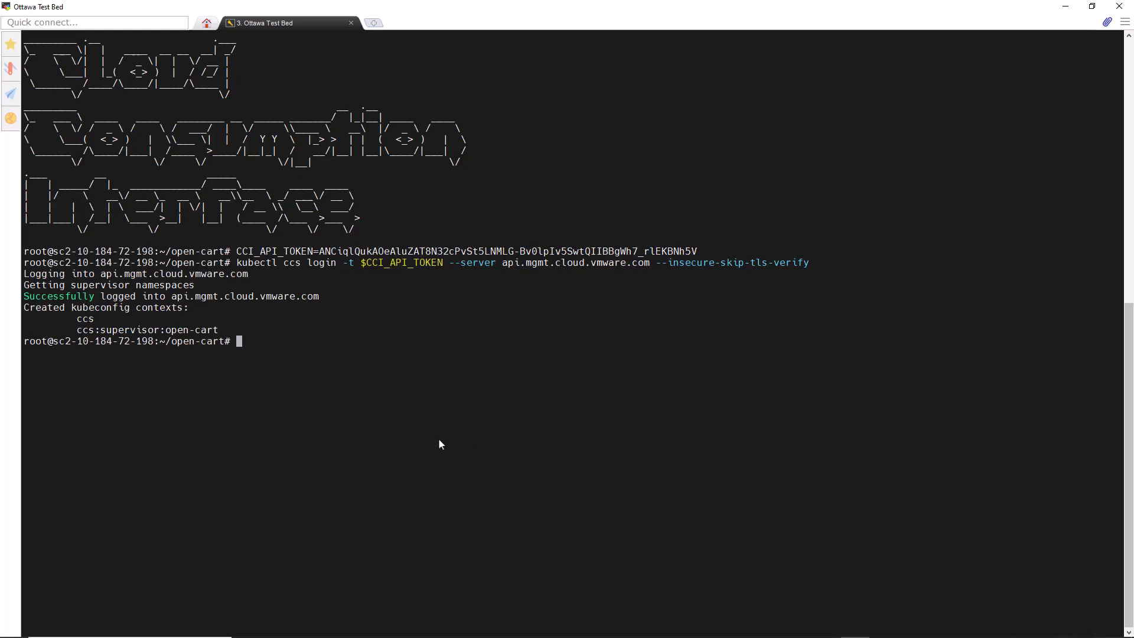
text(kubectl config use-context ccs:supervisor:open-cart)
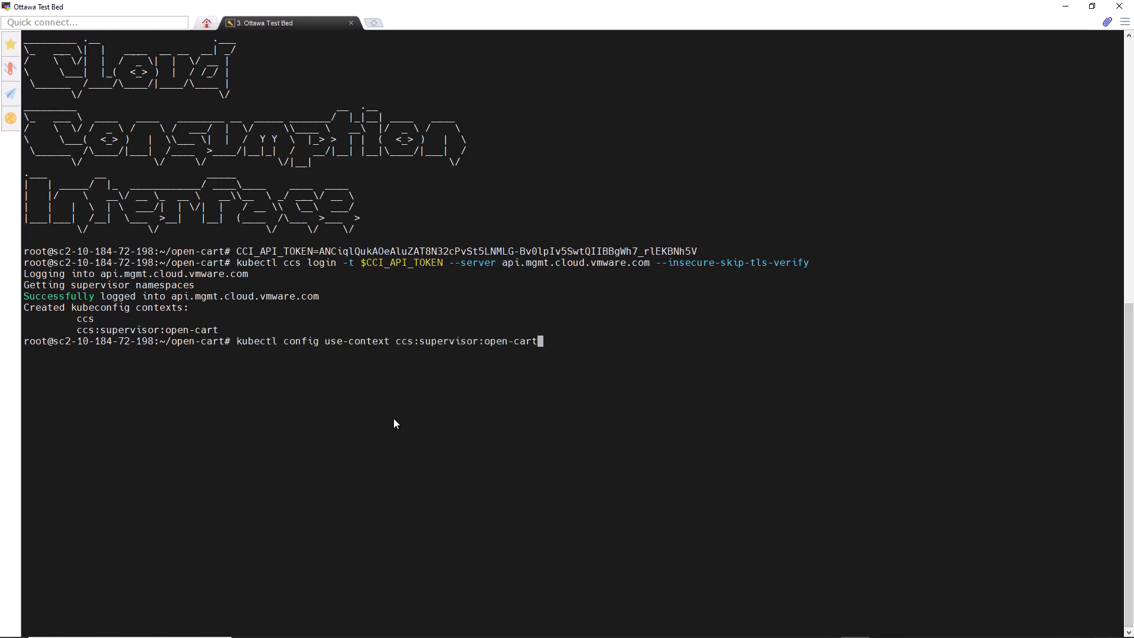
key(Return)
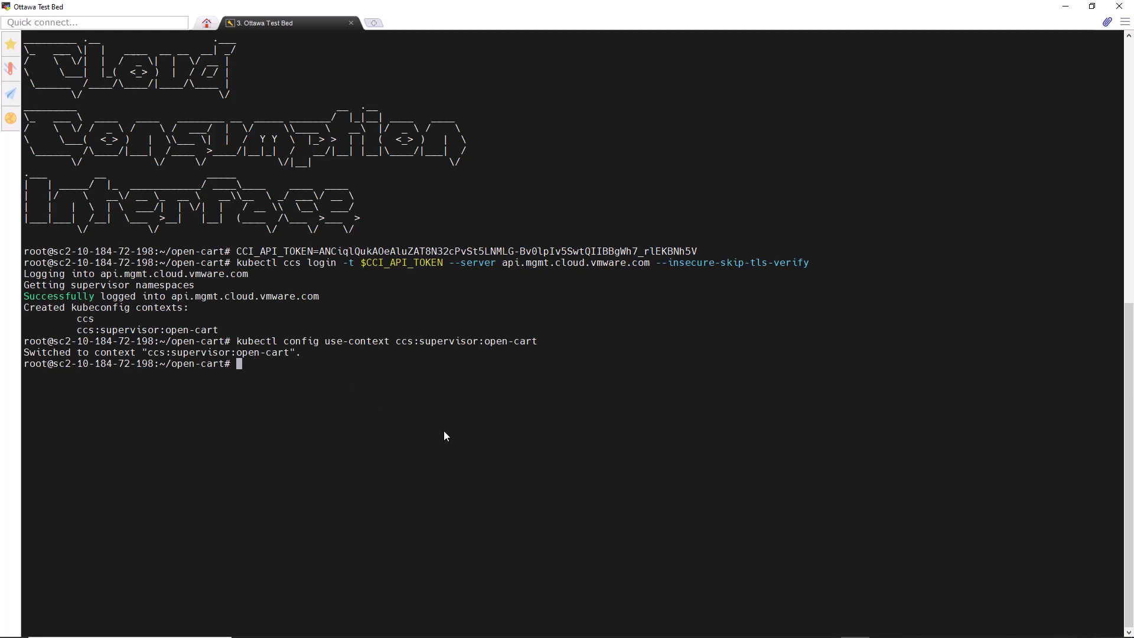
- List the namespace's VMs, VM services and services with wide output, and list its Tanzu Kubernetes clusters
key(ctrl+l)
text(kubectl get vm,vmservice,service -o wide)
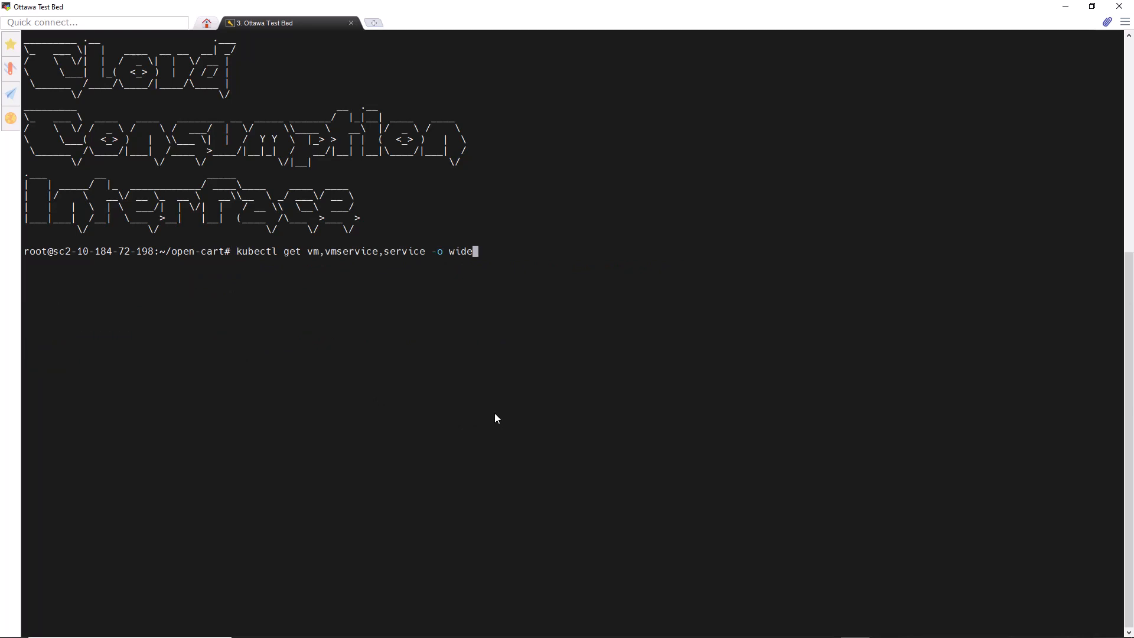
key(Return)
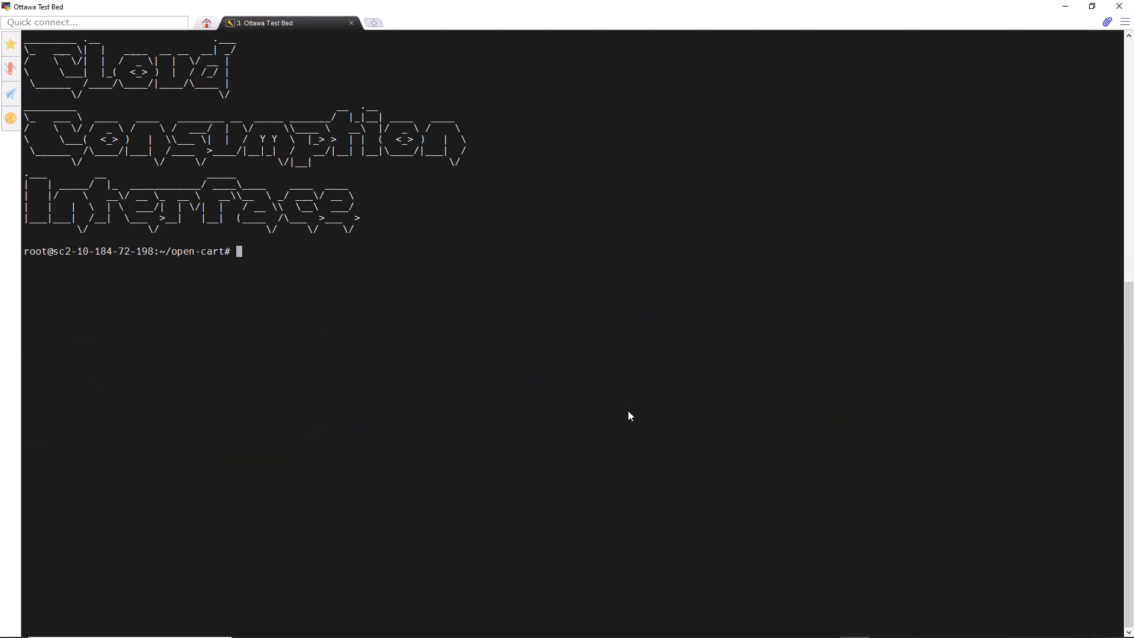
text(kubectl get tkc)
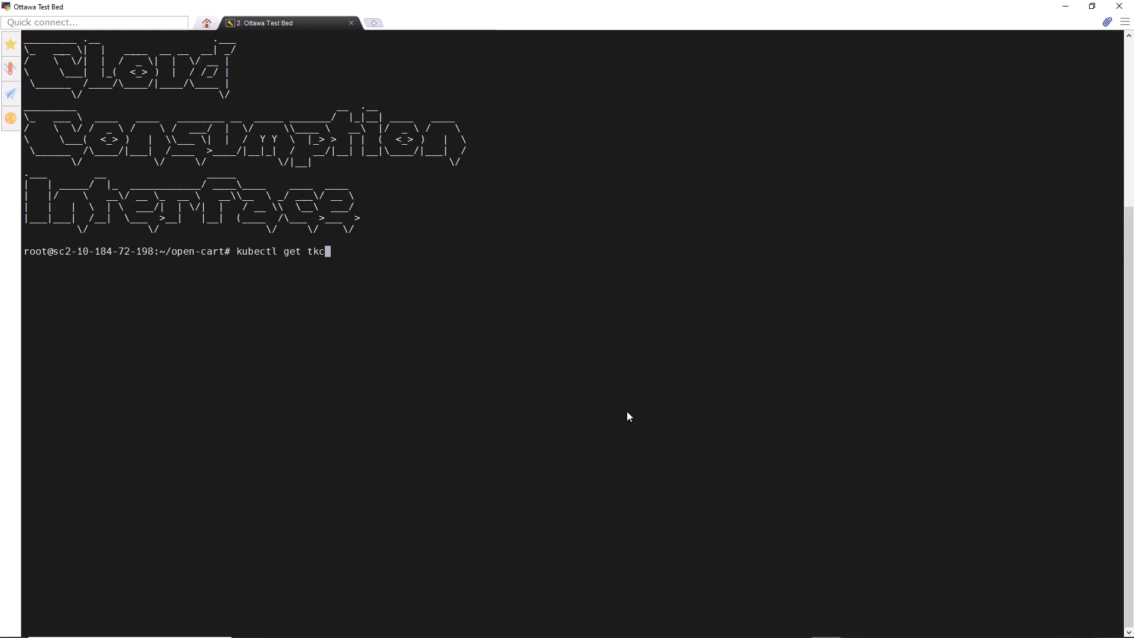
key(Return)
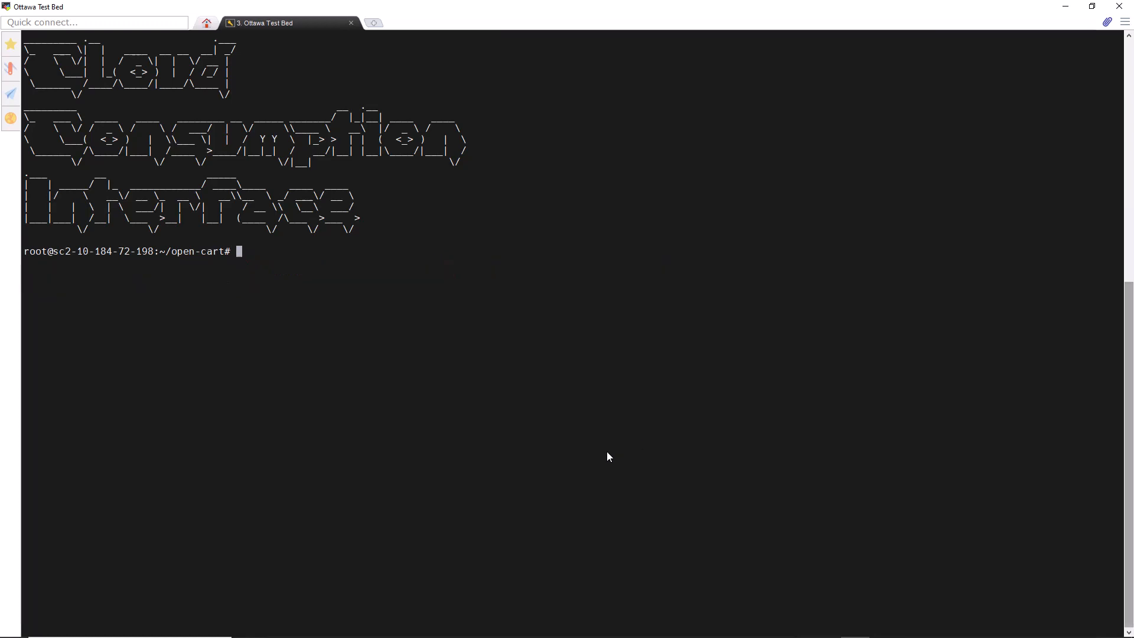
right_click(608, 452)
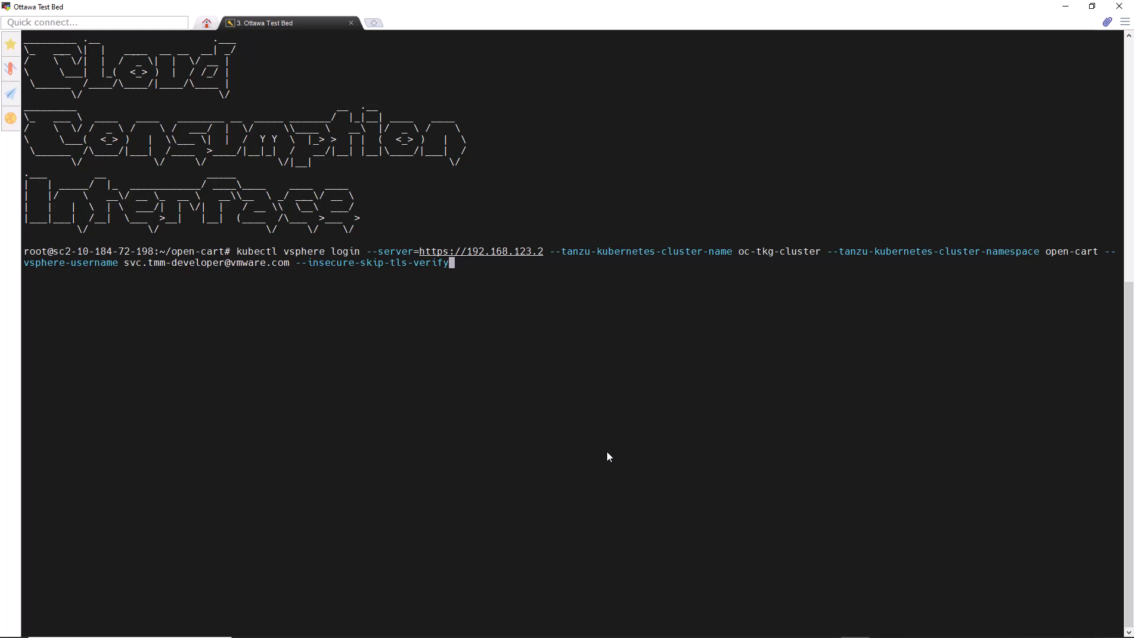
key(Return)
key(Return)
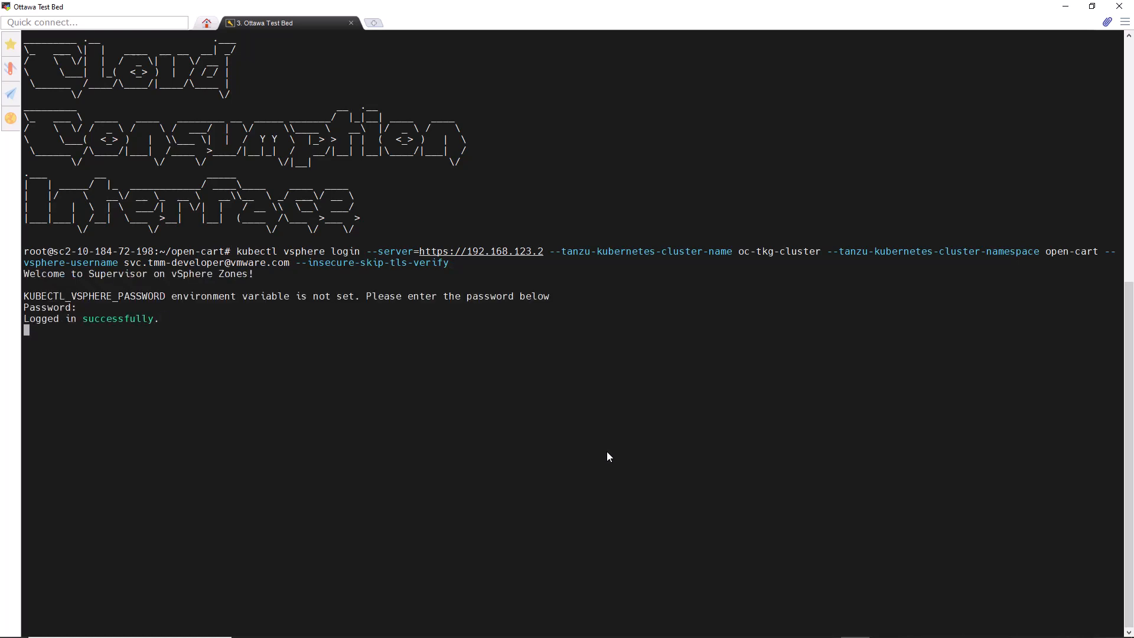
right_click(516, 480)
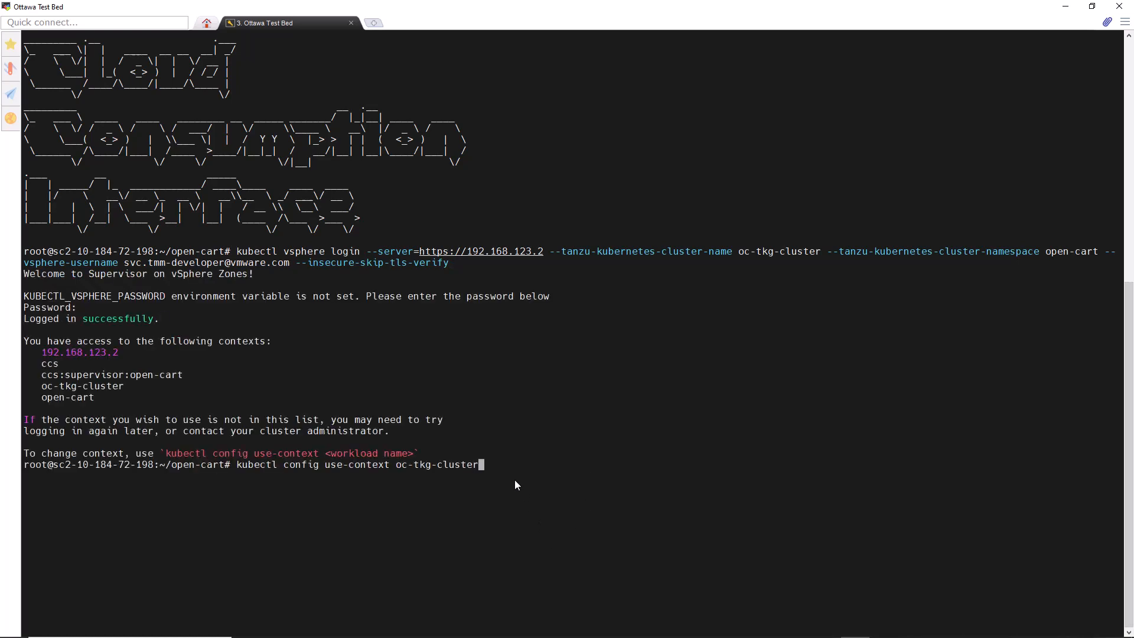
key(Return)
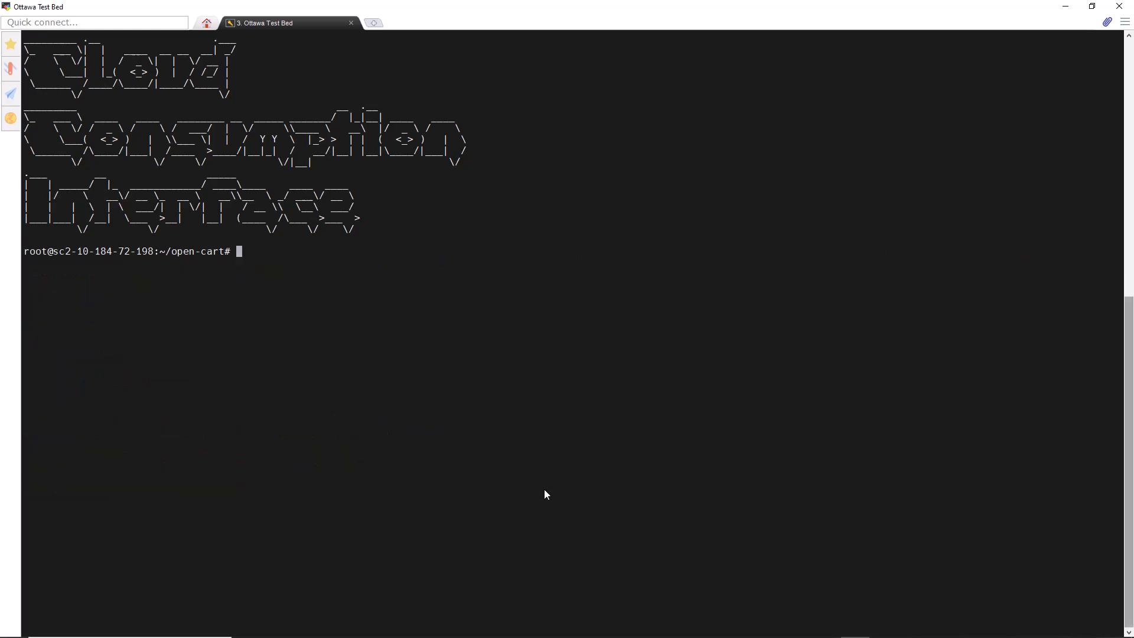
- Create clusterrolebinding default-tkg-admin-privileged-binding, assigning cluster role psp:vmware-system-privileged to group system:authenticated
right_click(548, 486)
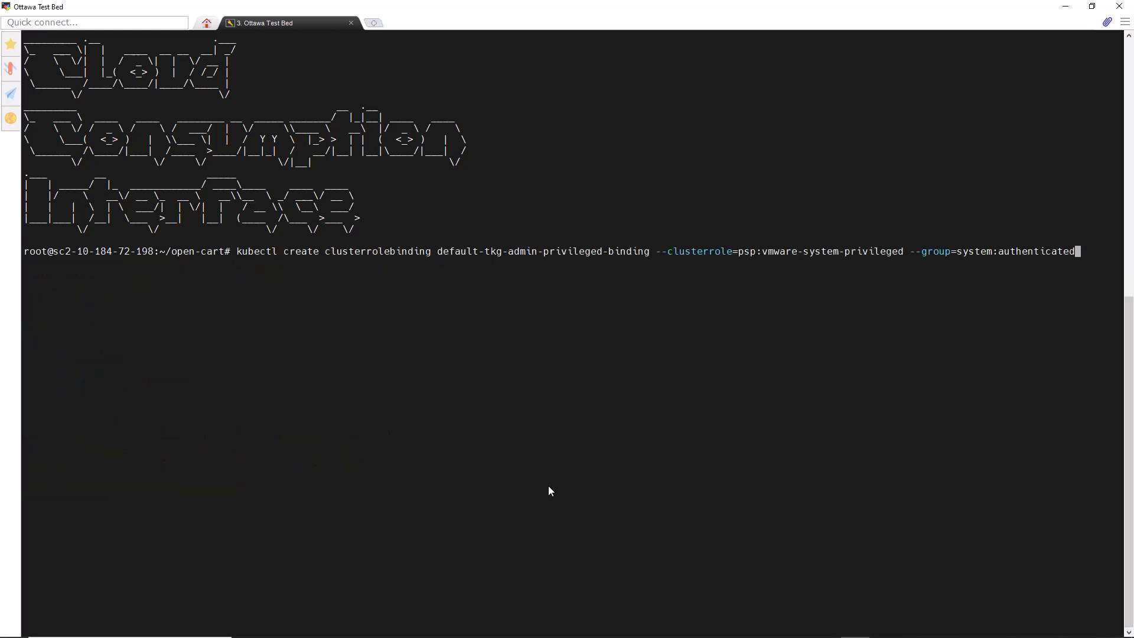
key(Return)
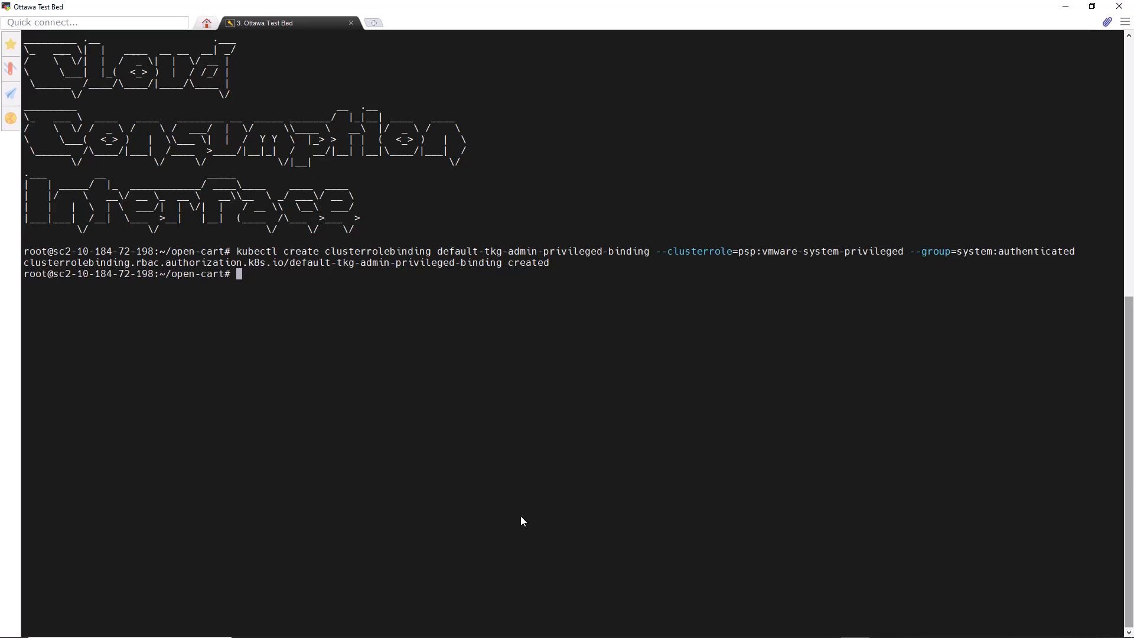
right_click(488, 486)
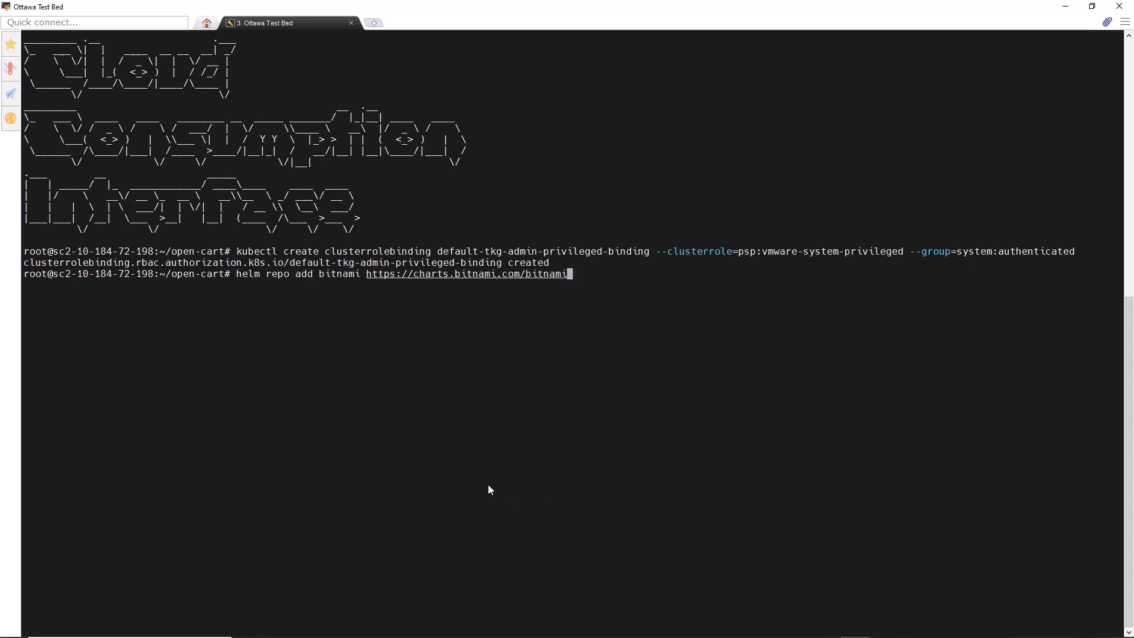
key(Return)
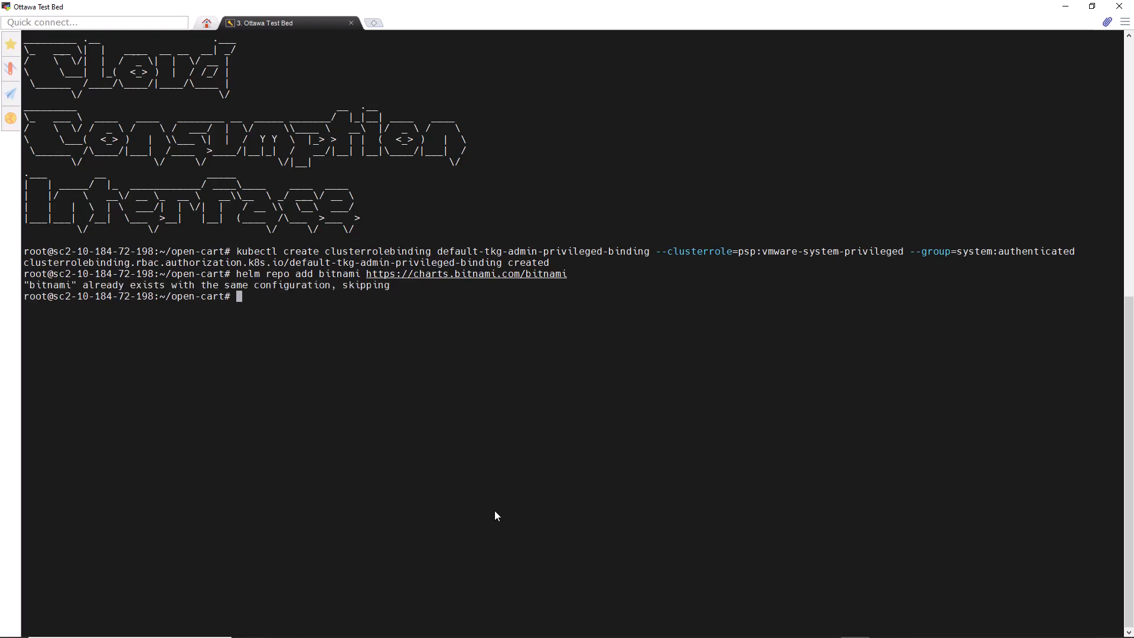
key(ctrl+l)
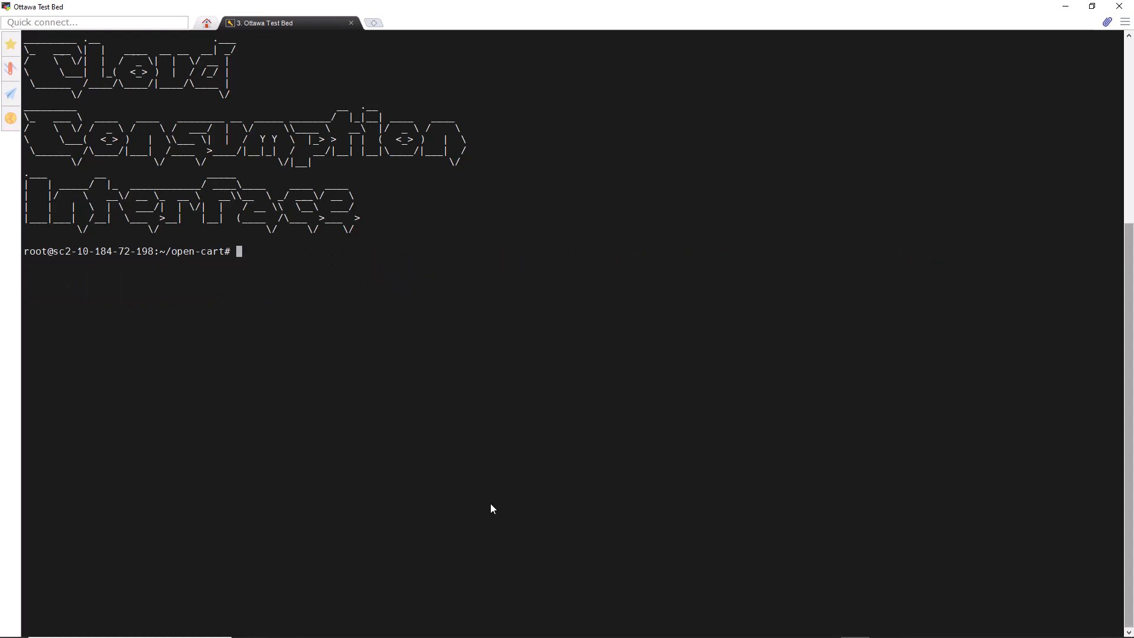
- Install bitnami/opencart as my-open-cart in namespace default, with user demouser, external database opencart at 192.168.123.3 as ocuser, both passwords, and MariaDB disabled
right_click(492, 511)
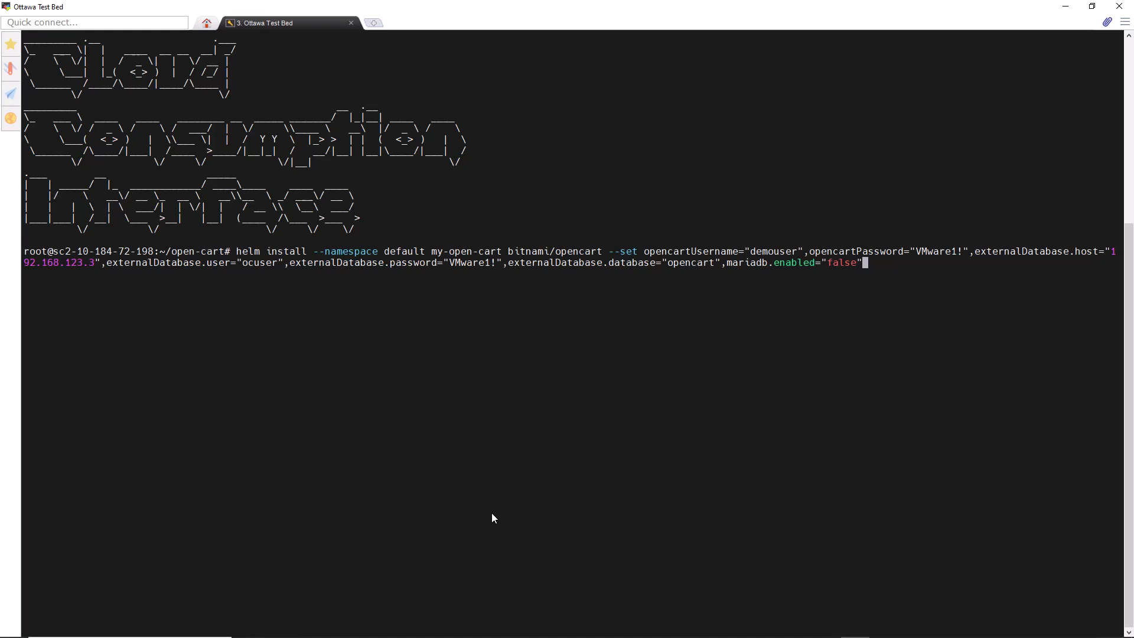
key(Return)
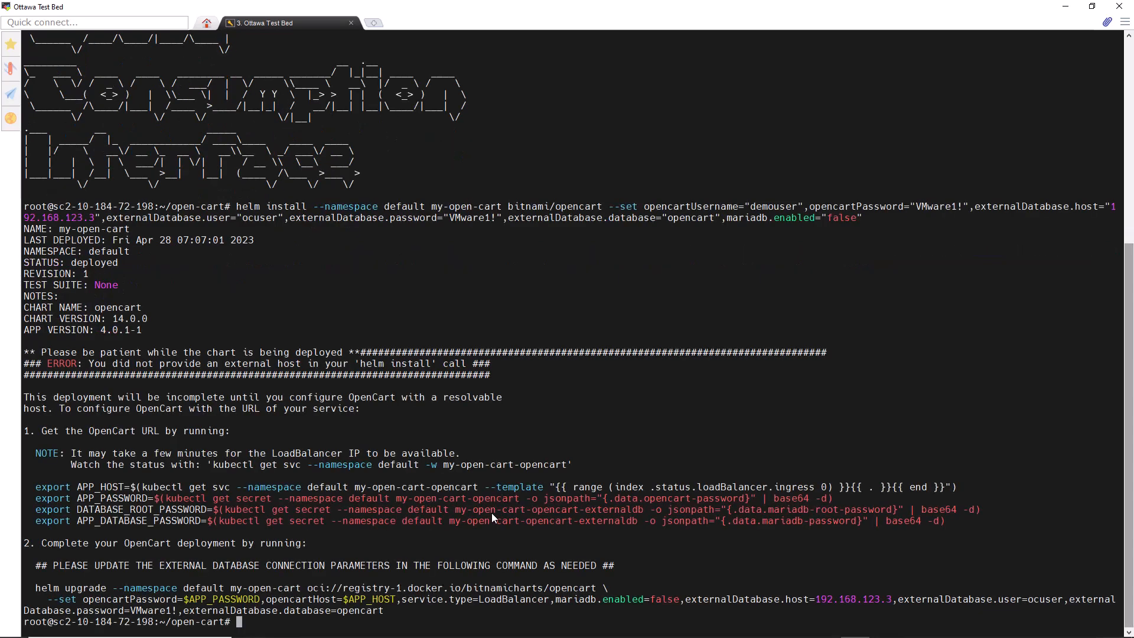
- Query the my-open-cart-opencart service and export APP_HOST, APP_PASSWORD, DATABASE_ROOT_PASSWORD and APP_DATABASE_PASSWORD from the service and its secrets
right_click(513, 541)
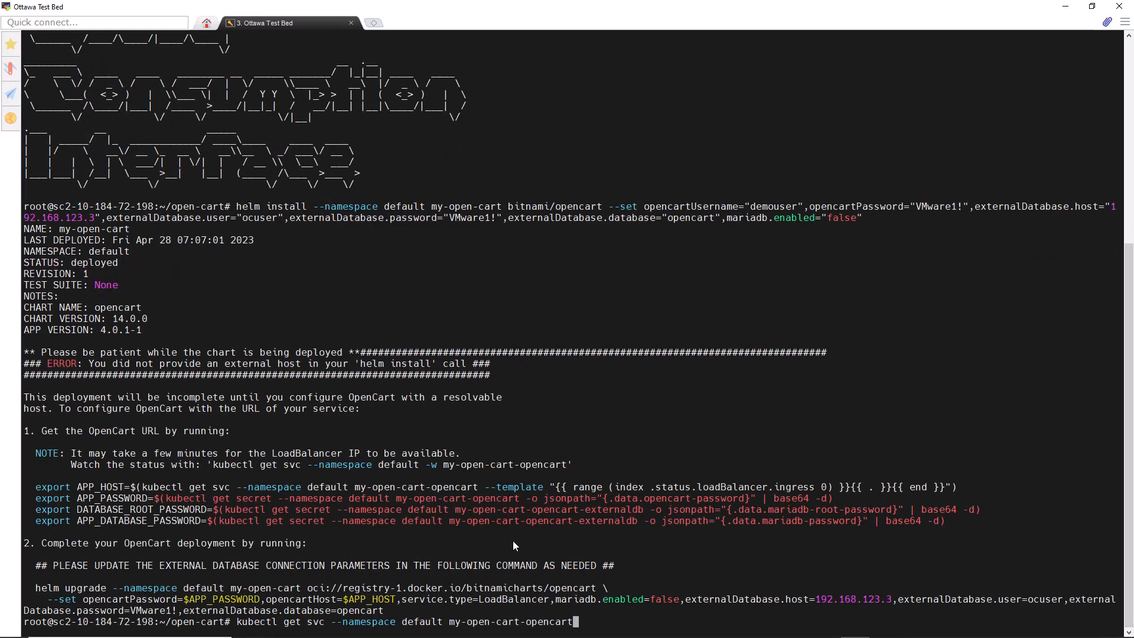
key(Return)
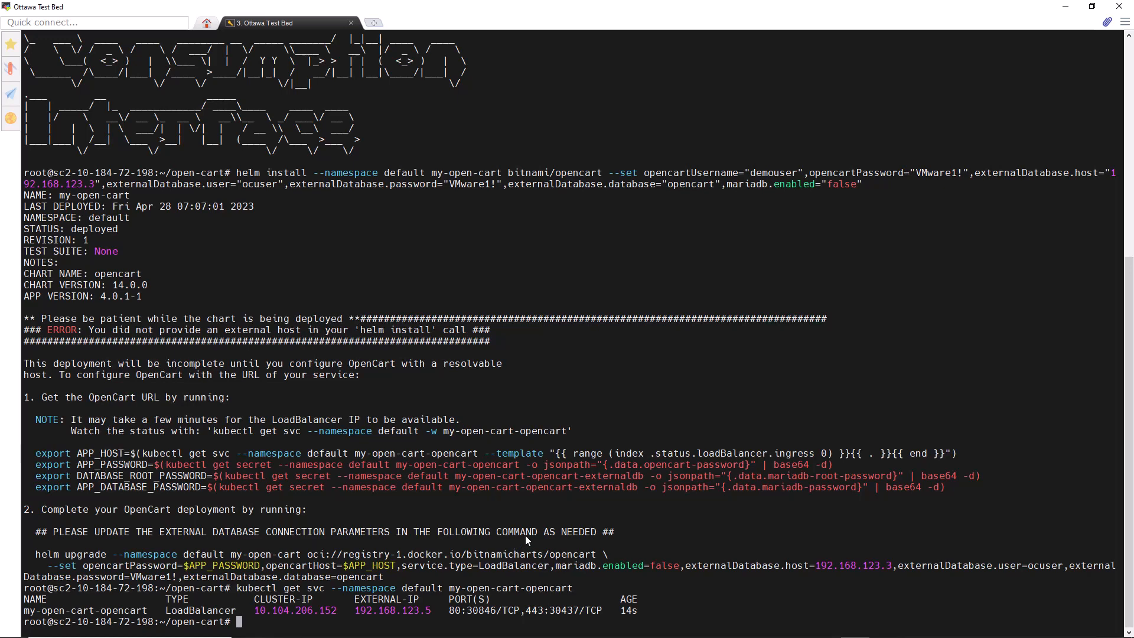
right_click(525, 535)
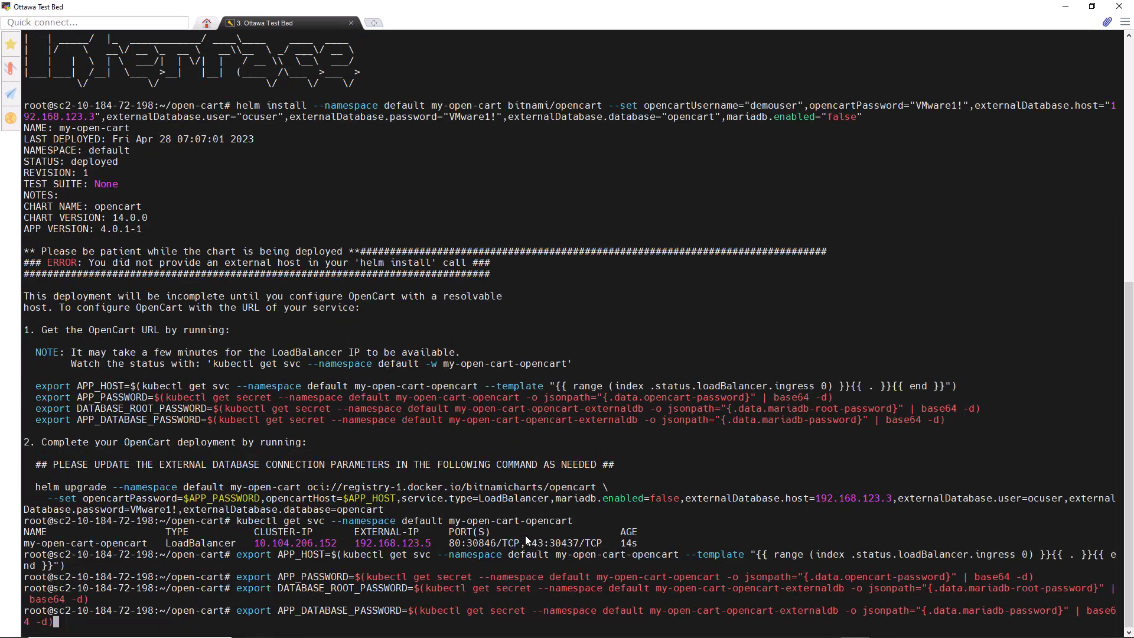
key(Return)
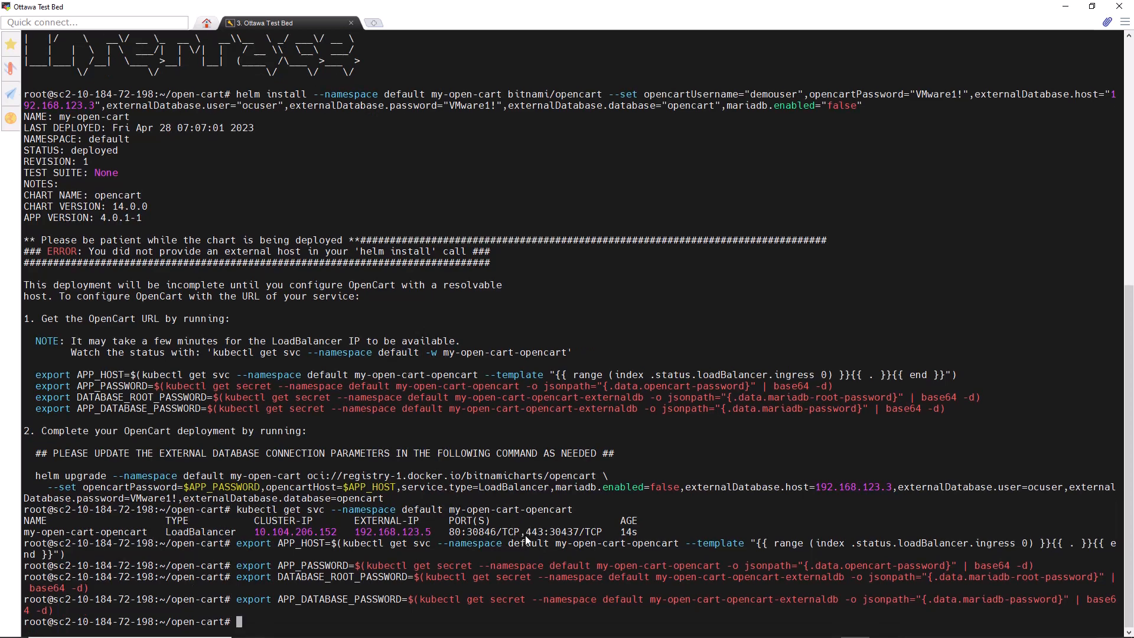
- Upgrade my-open-cart with the exported host and password, LoadBalancer service, external database opencart at 192.168.123.3 and its password, MariaDB disabled, and list all resources
right_click(450, 526)
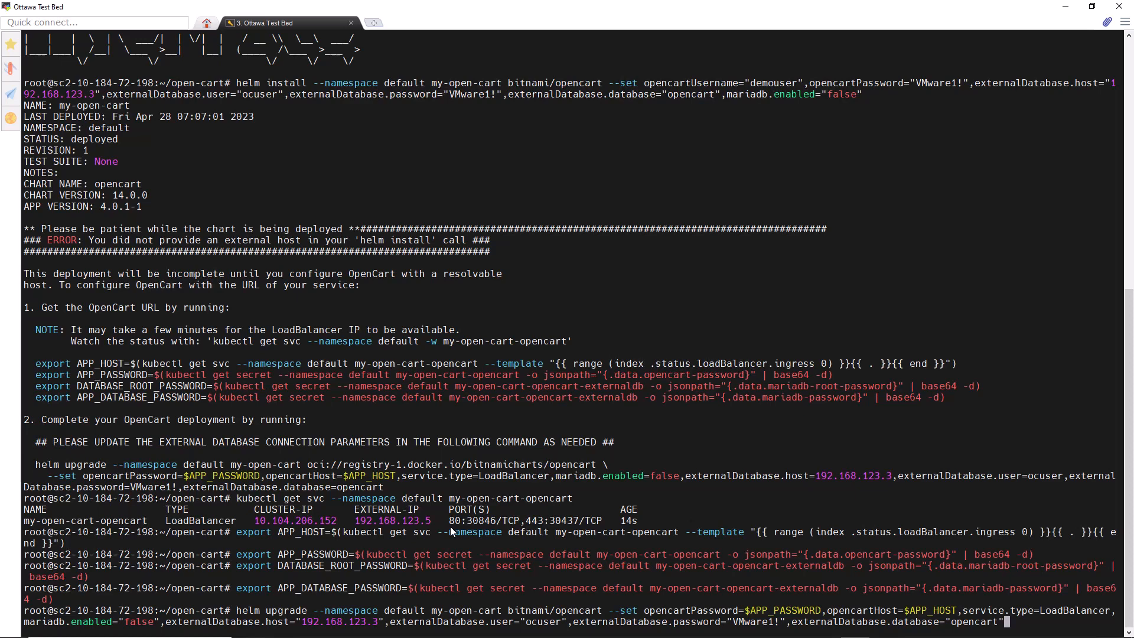
key(Return)
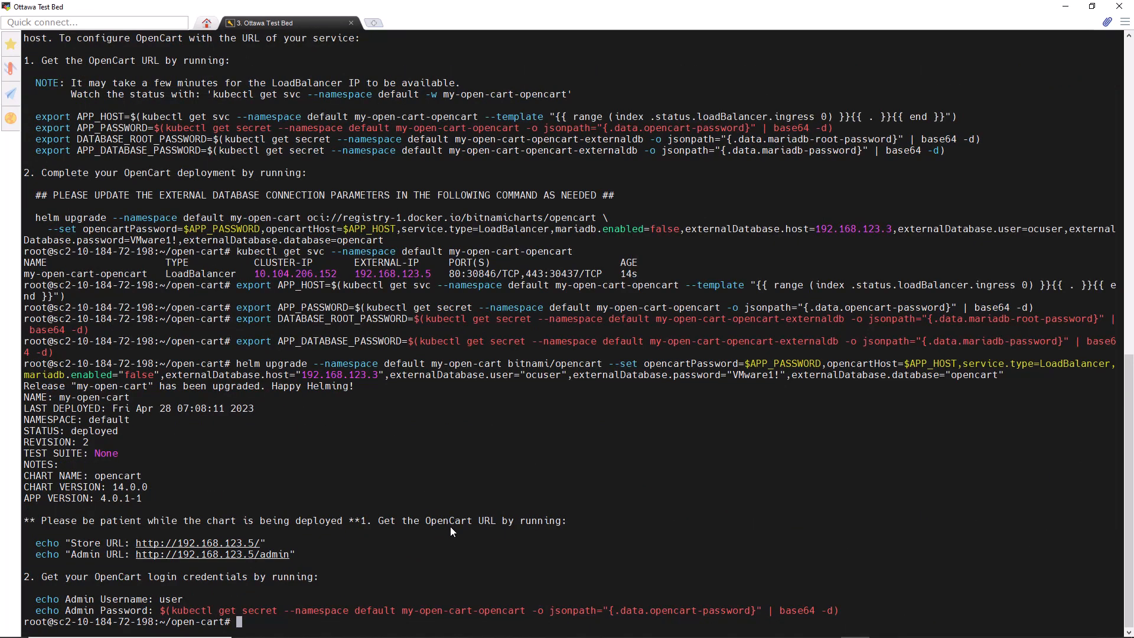
text(kubectl get all)
key(Return)
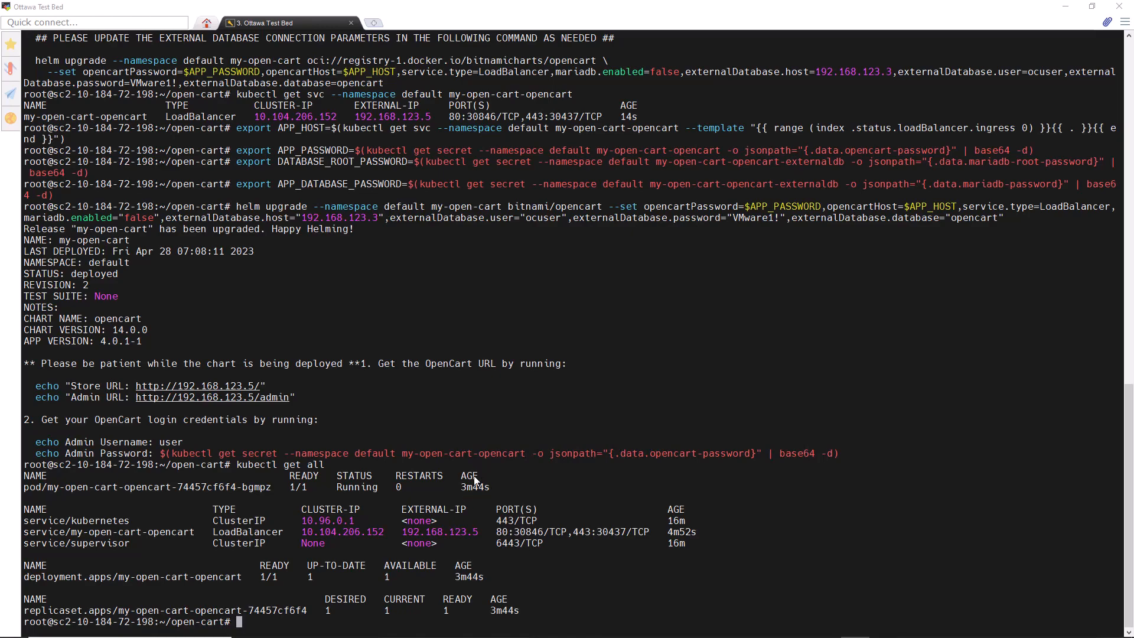
- Switch to Chrome in the ottawa-windows remote console and open the OpenCart store at 192.168.123.5
key(alt+Tab)
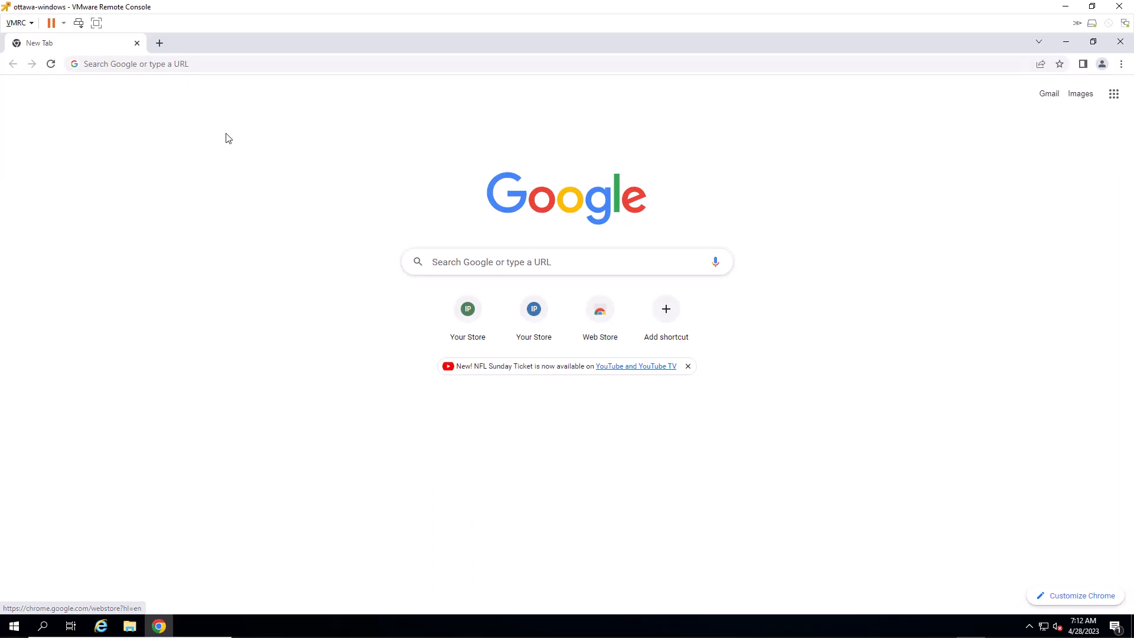
click(159, 64)
text(192.168.123.5)
key(Return)
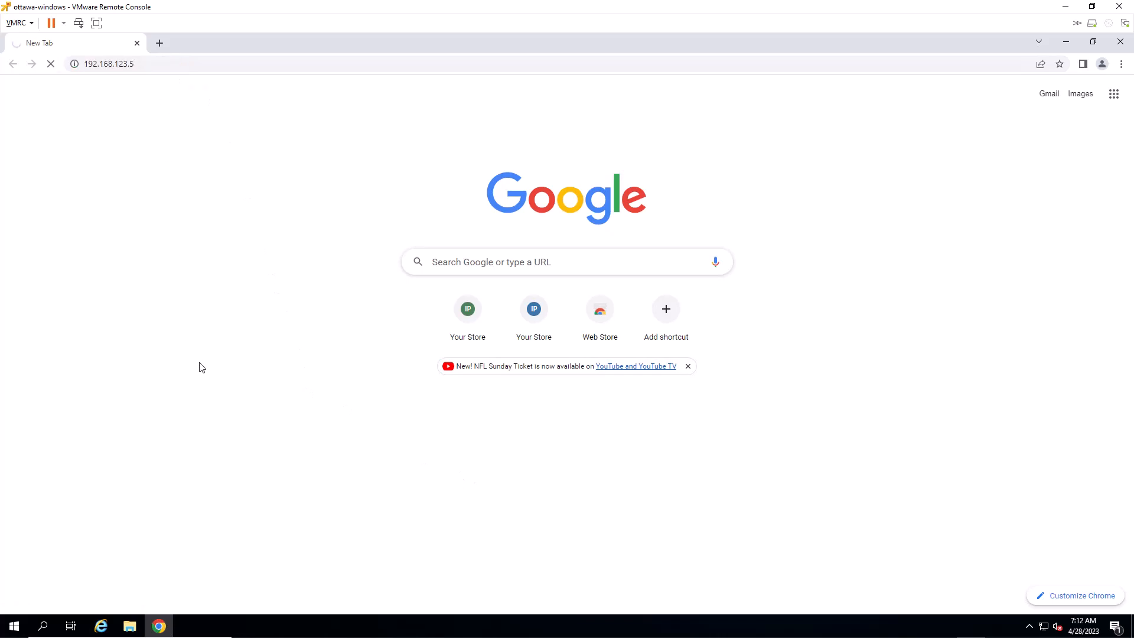